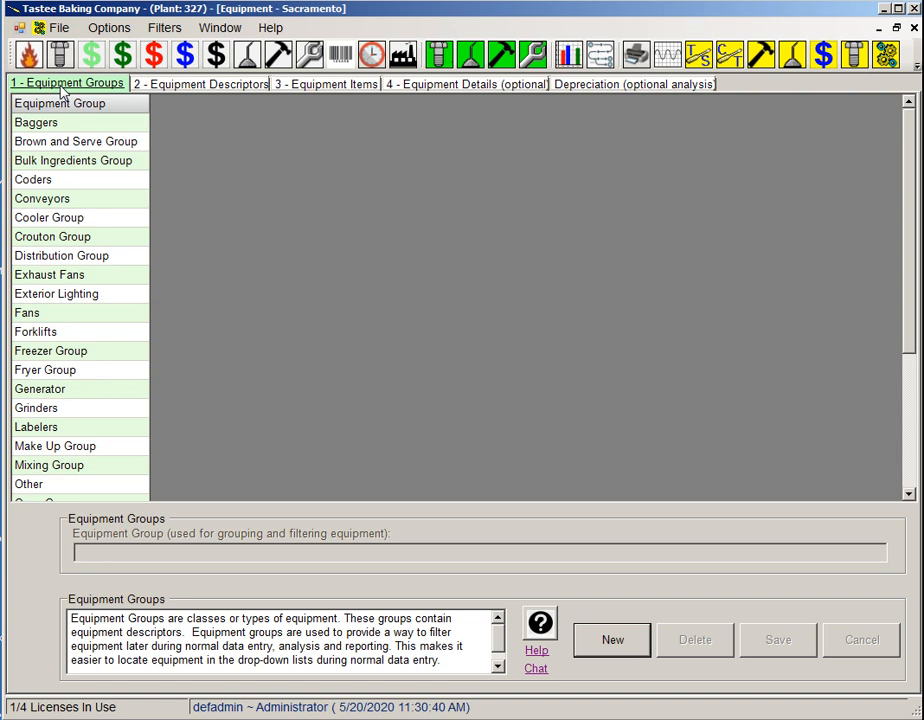
Review the equipment descriptors, then examine the equipment item record for 90 Degree Roller Bed #1 without changing it.
left_click(210, 86)
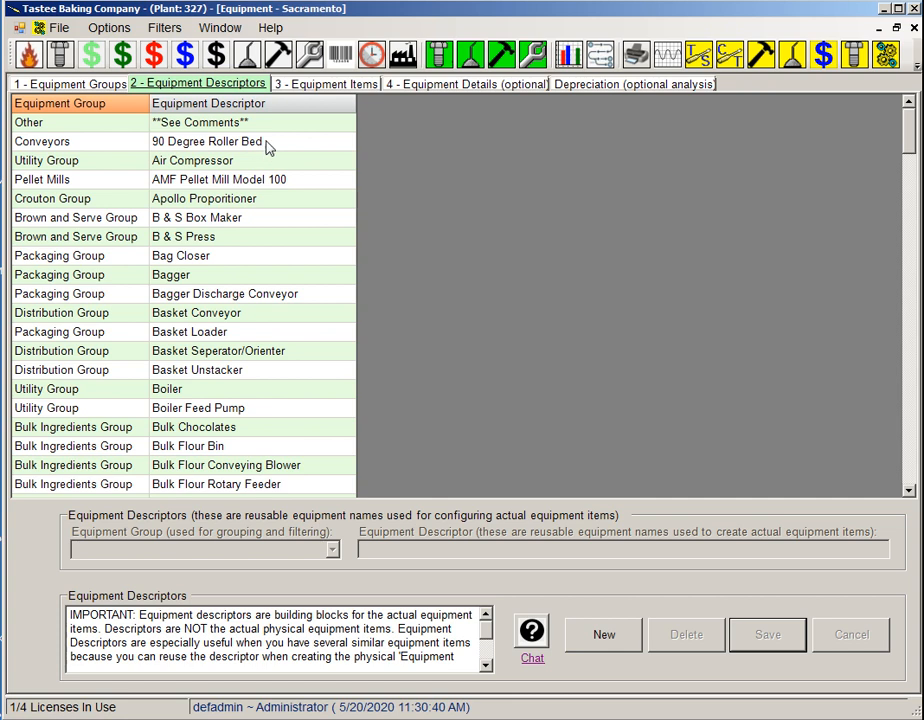
left_click(322, 84)
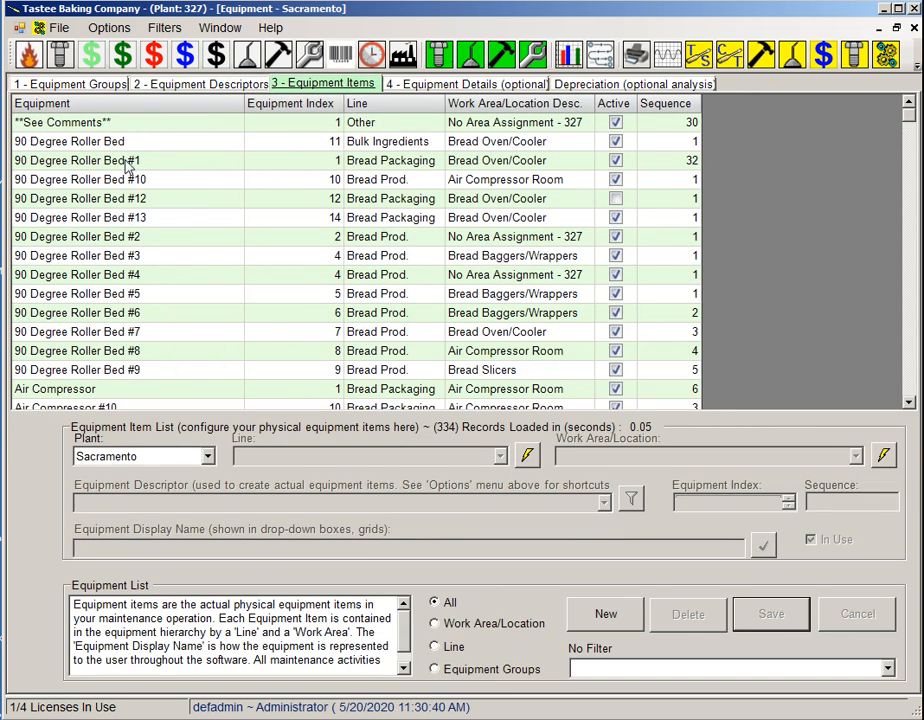
left_click(90, 162)
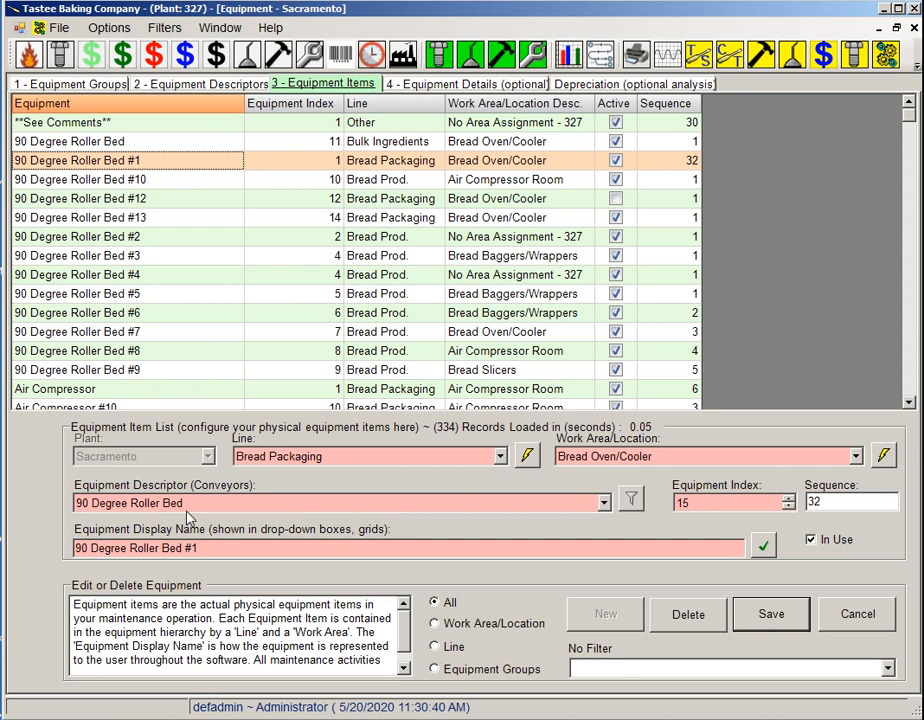
left_click(828, 620)
left_click(614, 620)
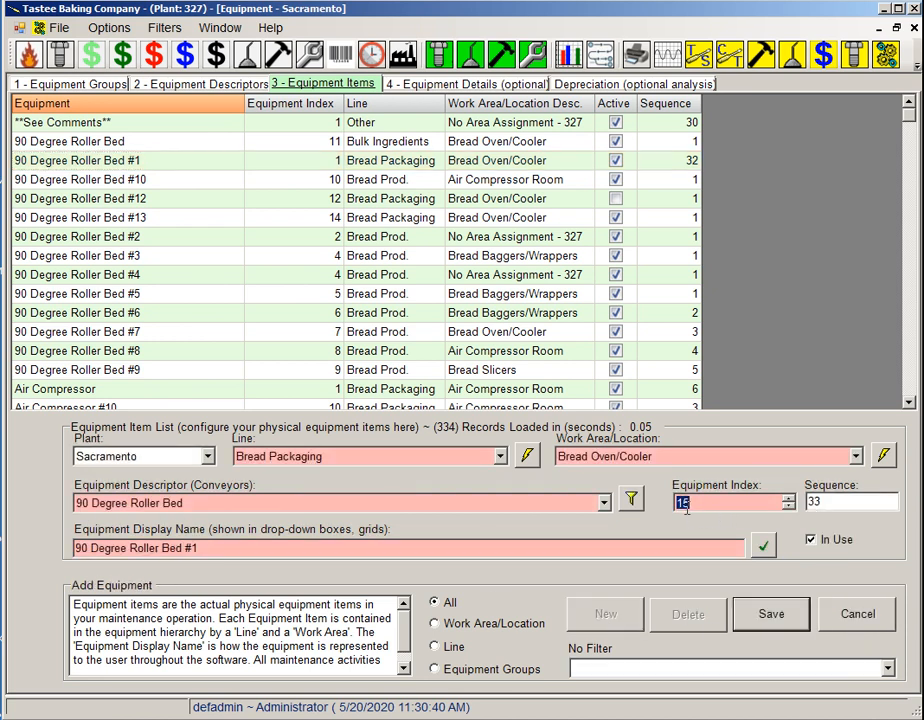
left_click(789, 499)
left_click(789, 507)
left_click(771, 620)
left_click_drag(212, 548, 76, 548)
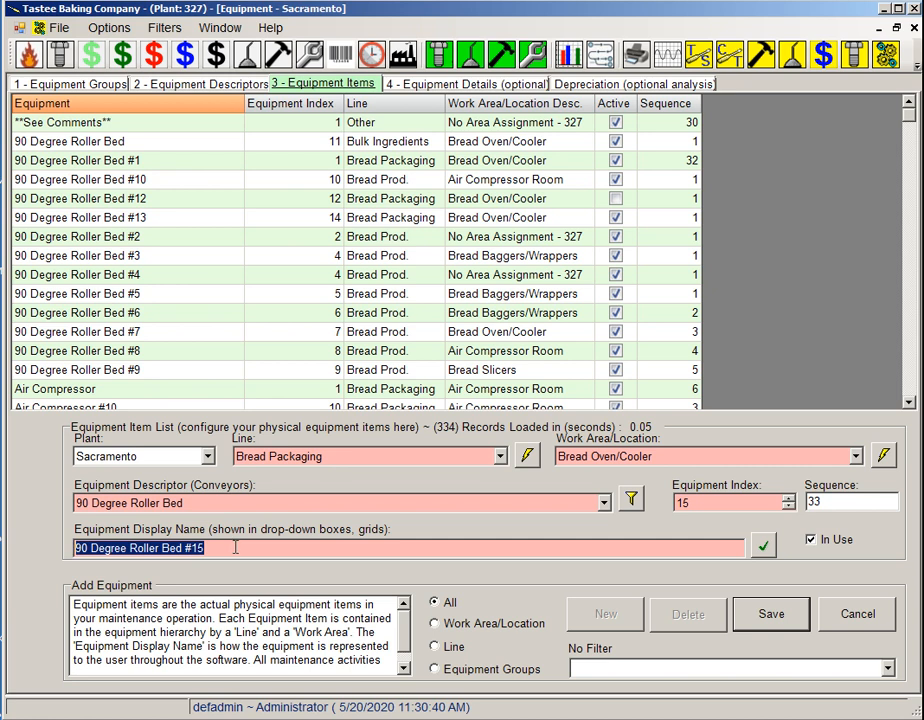
left_click(860, 616)
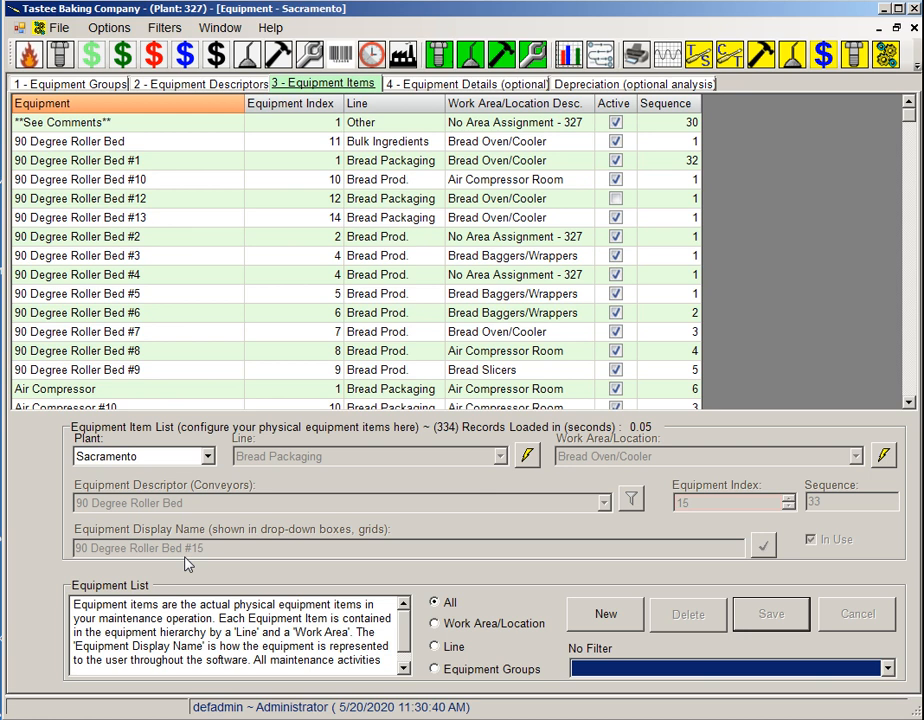
left_click(140, 158)
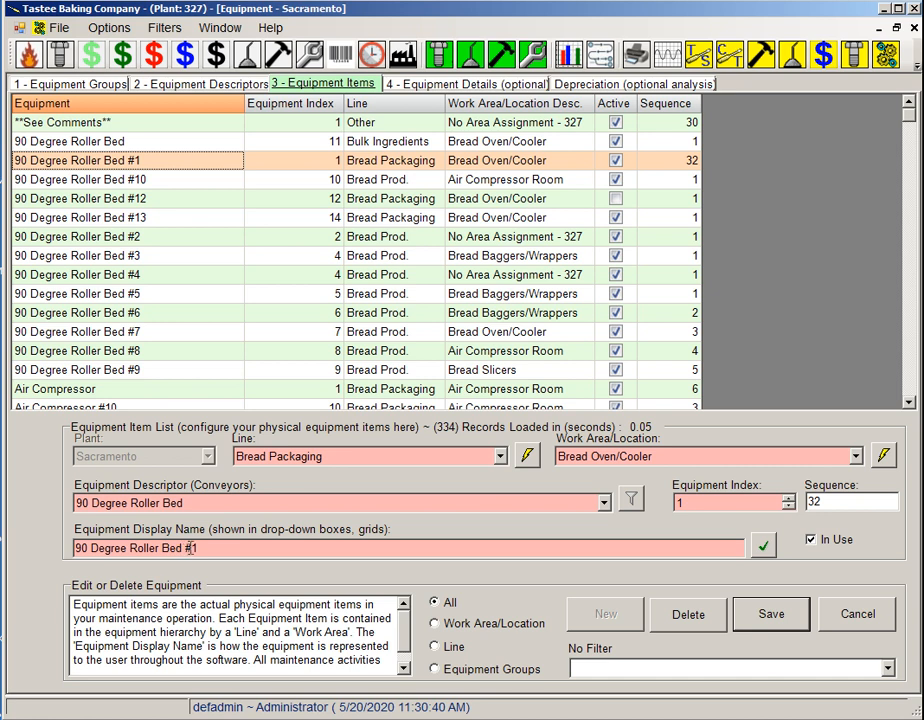
left_click_drag(186, 548, 264, 545)
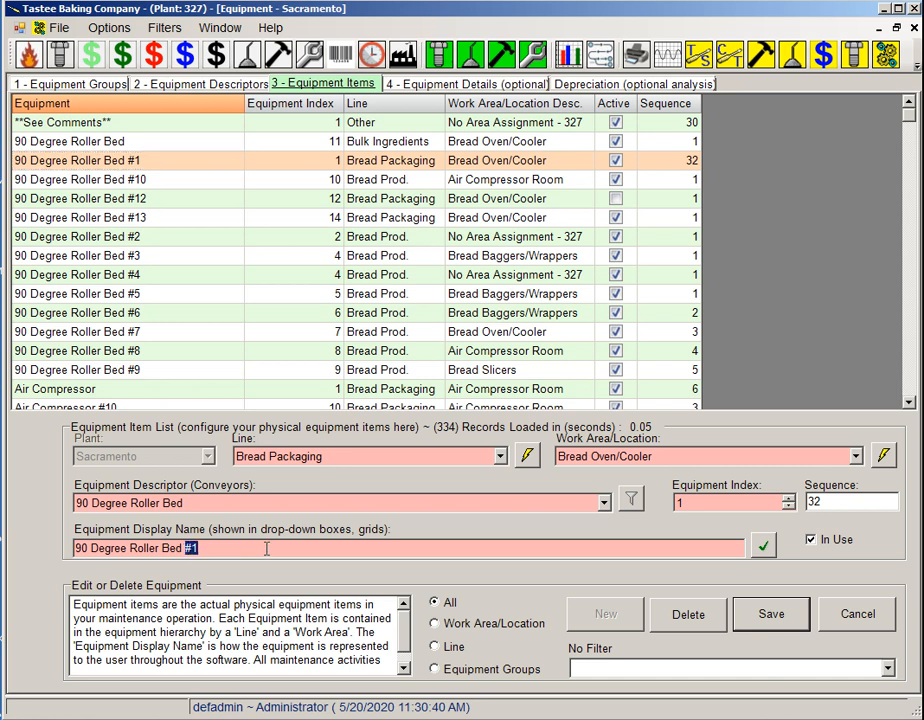
type("(3-04324-03248902-HTRE")
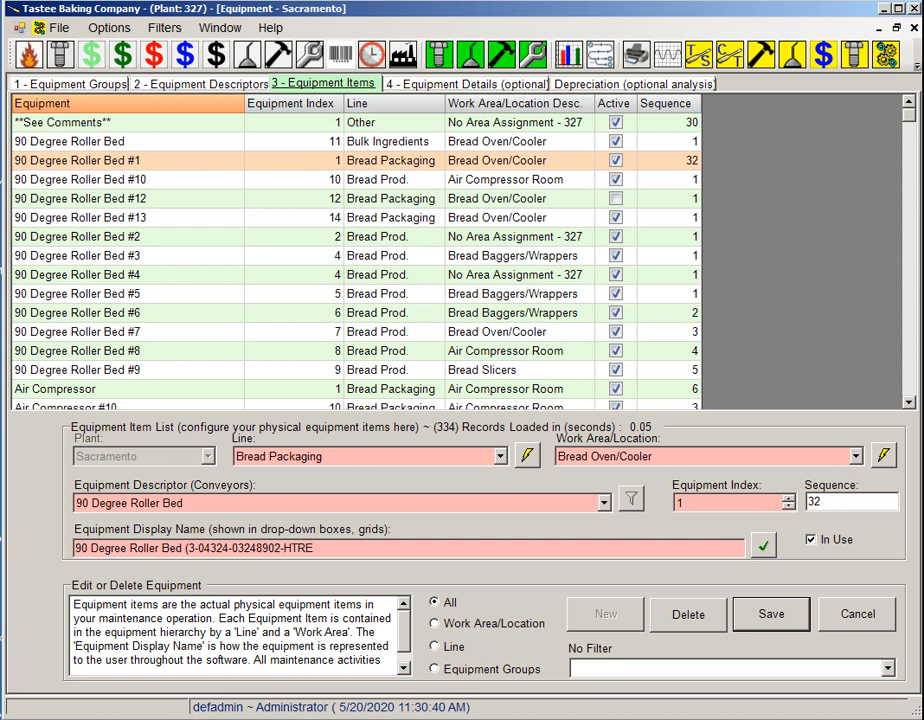
type(")")
left_click(764, 615)
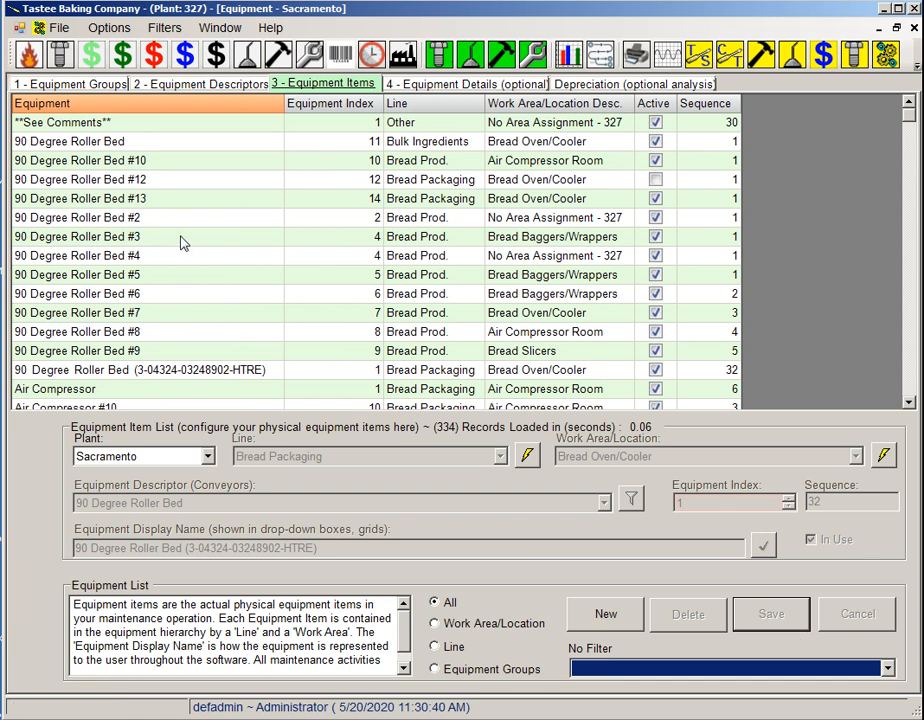
left_click(168, 373)
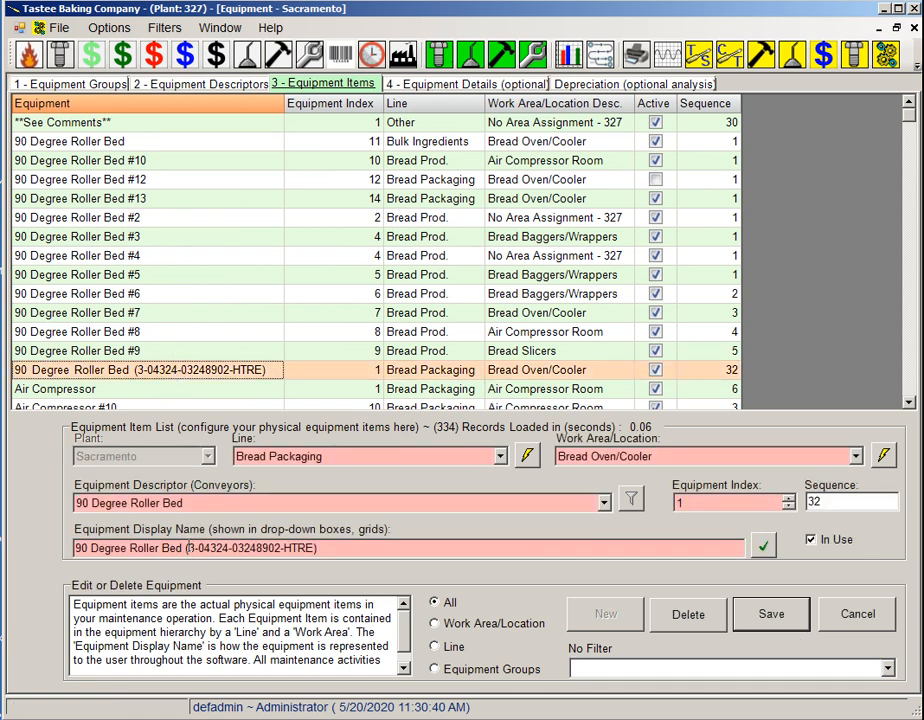
left_click_drag(182, 548, 75, 548)
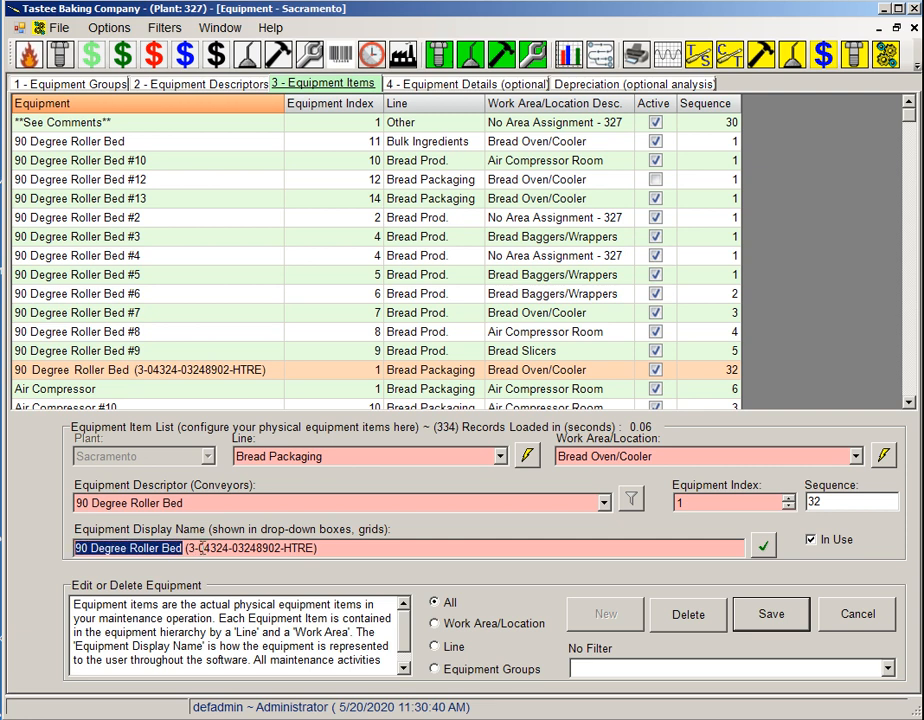
left_click(873, 615)
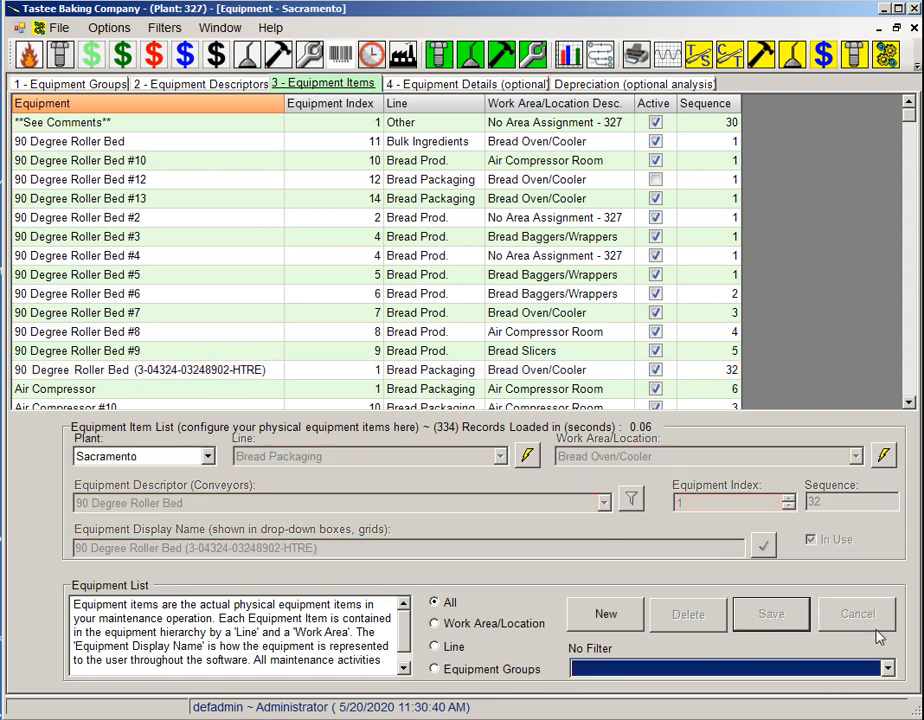
left_click(215, 84)
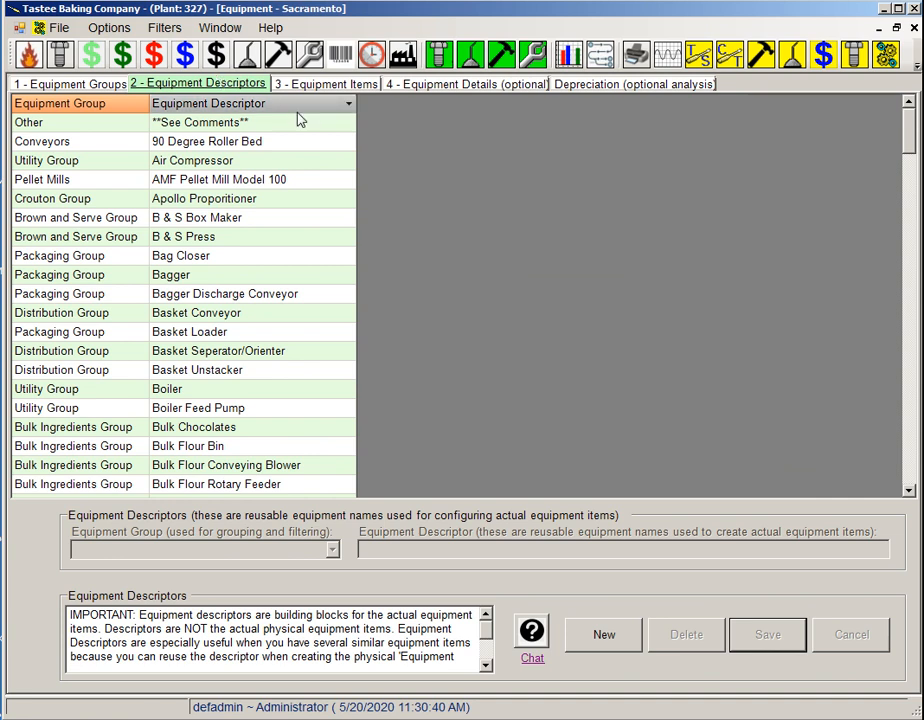
left_click(605, 645)
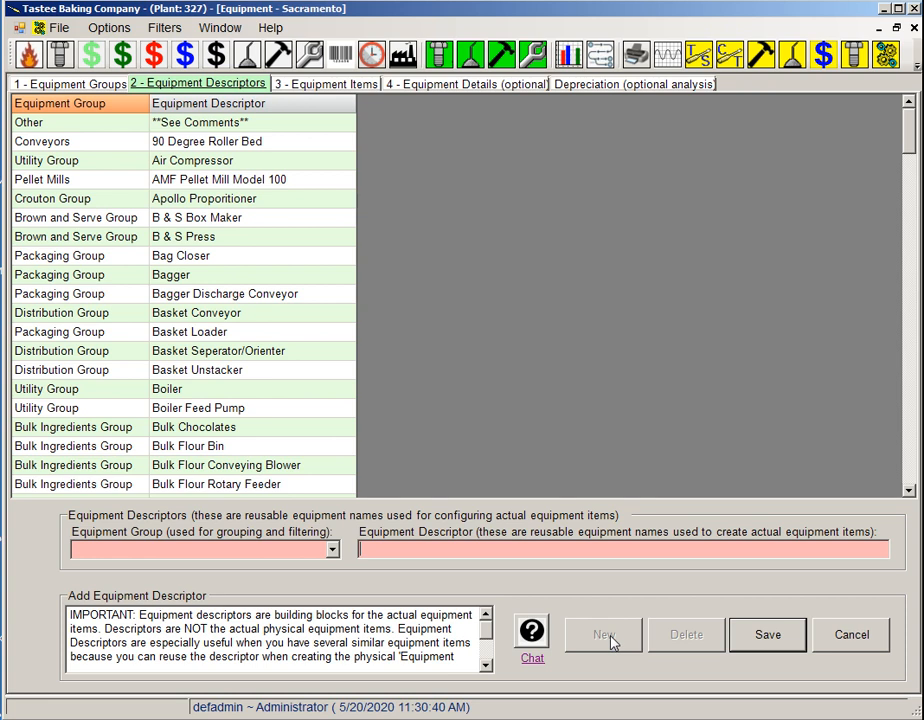
left_click(333, 554)
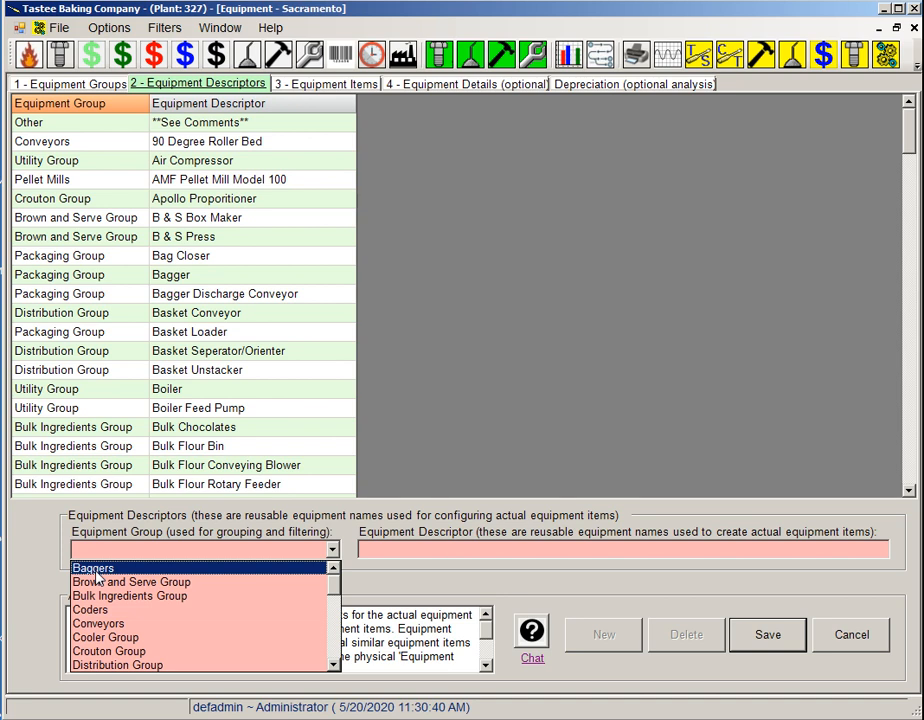
left_click(352, 569)
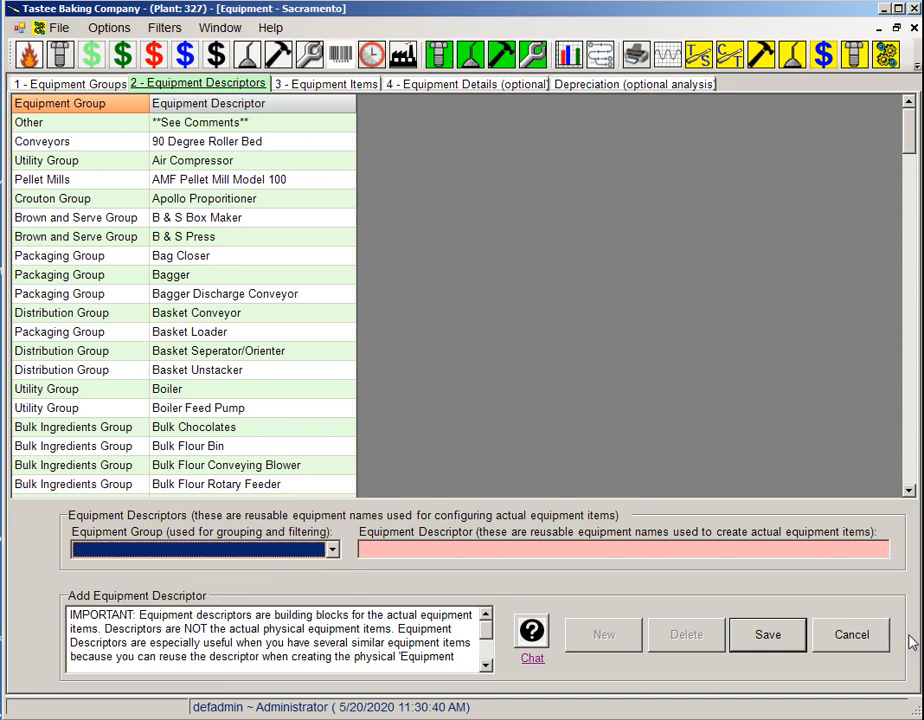
left_click(868, 640)
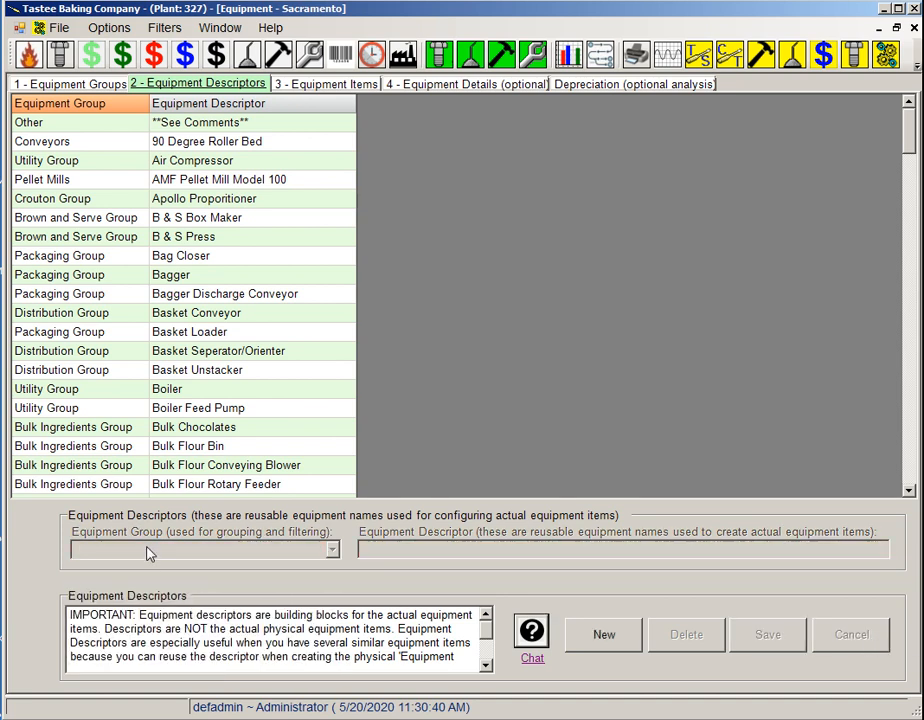
Add a new equipment group named "Air Compressors" and save it.
left_click(72, 85)
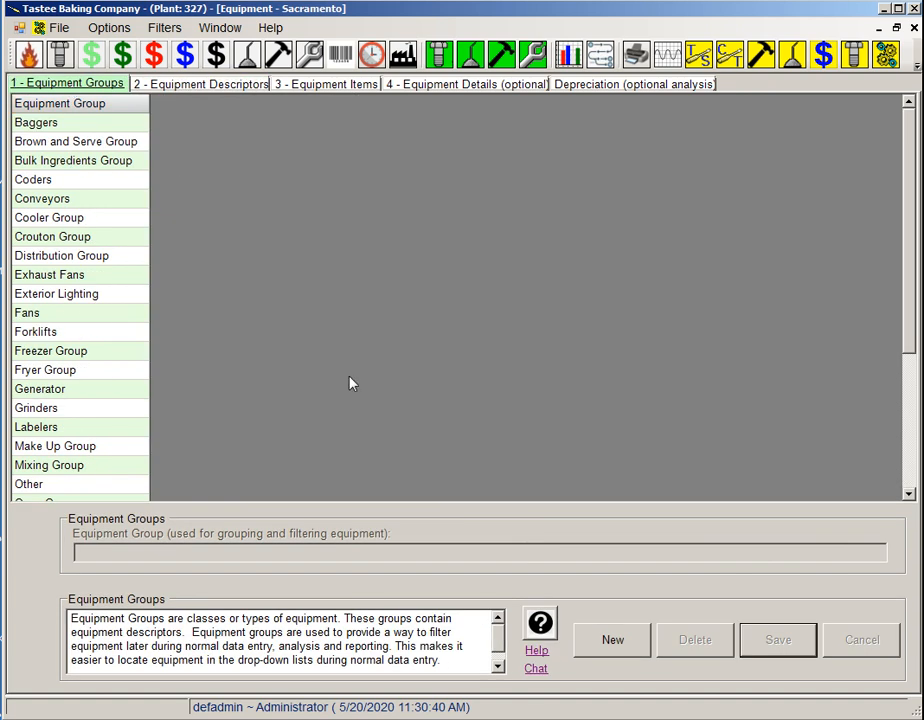
left_click(613, 641)
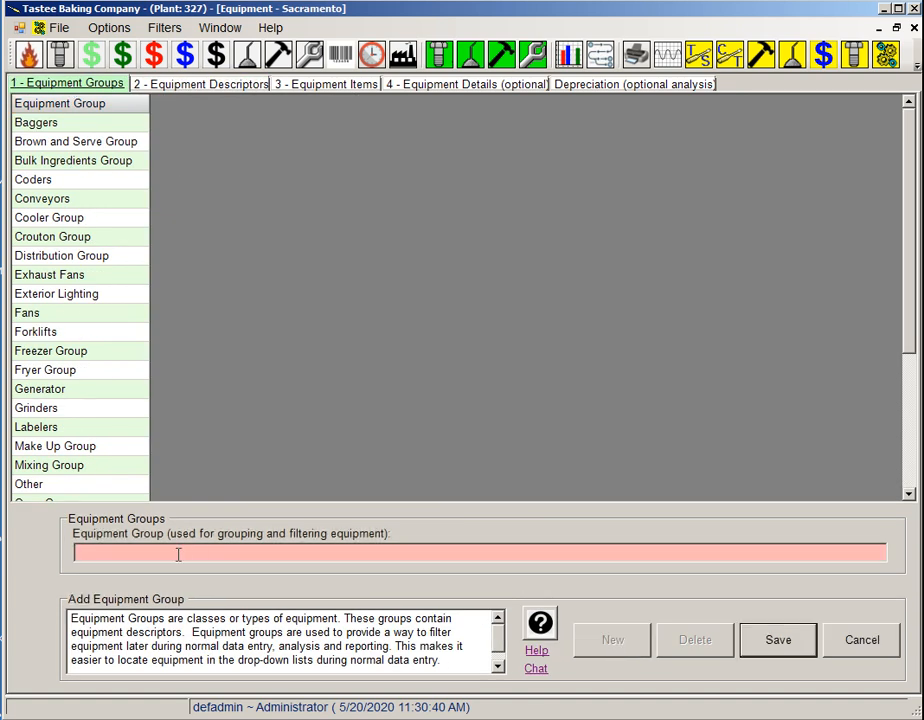
type("Air Compressors")
left_click(783, 643)
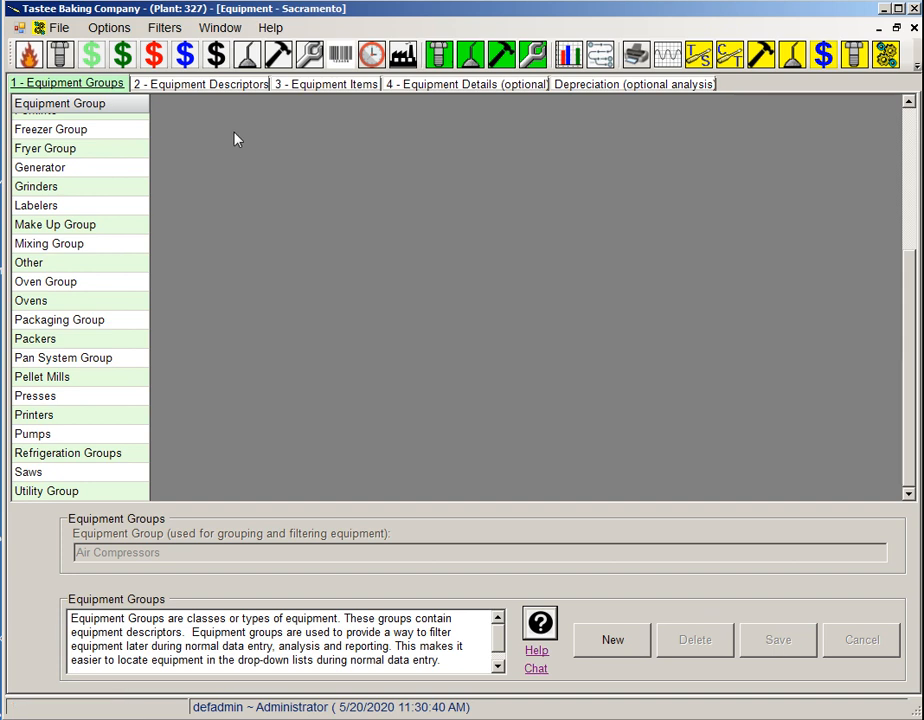
Add and save an equipment descriptor "Sullair 50 HP" in the Air Compressors group.
left_click(205, 86)
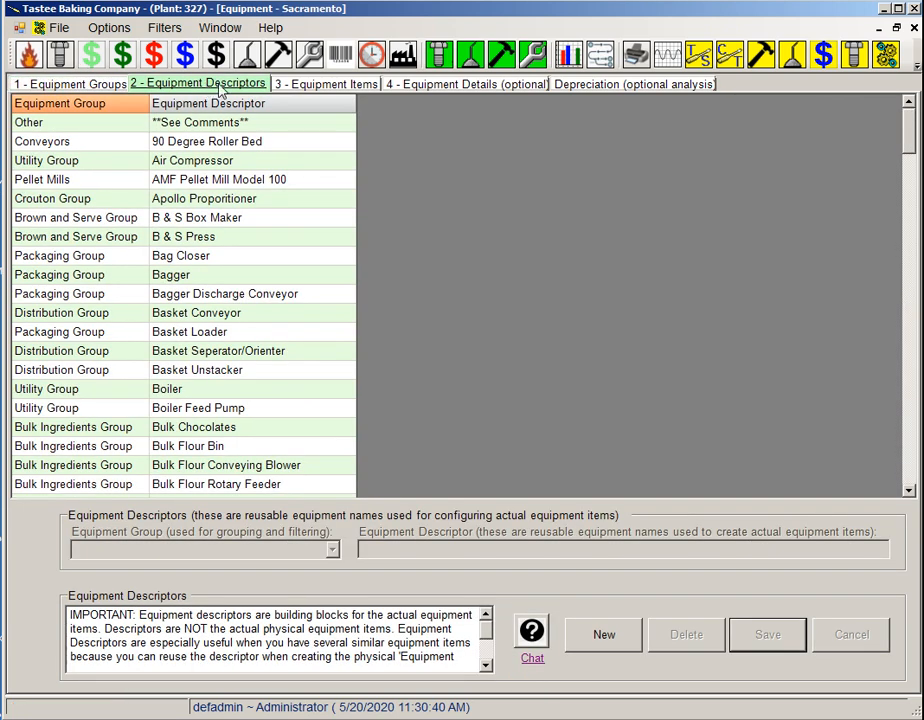
left_click(608, 638)
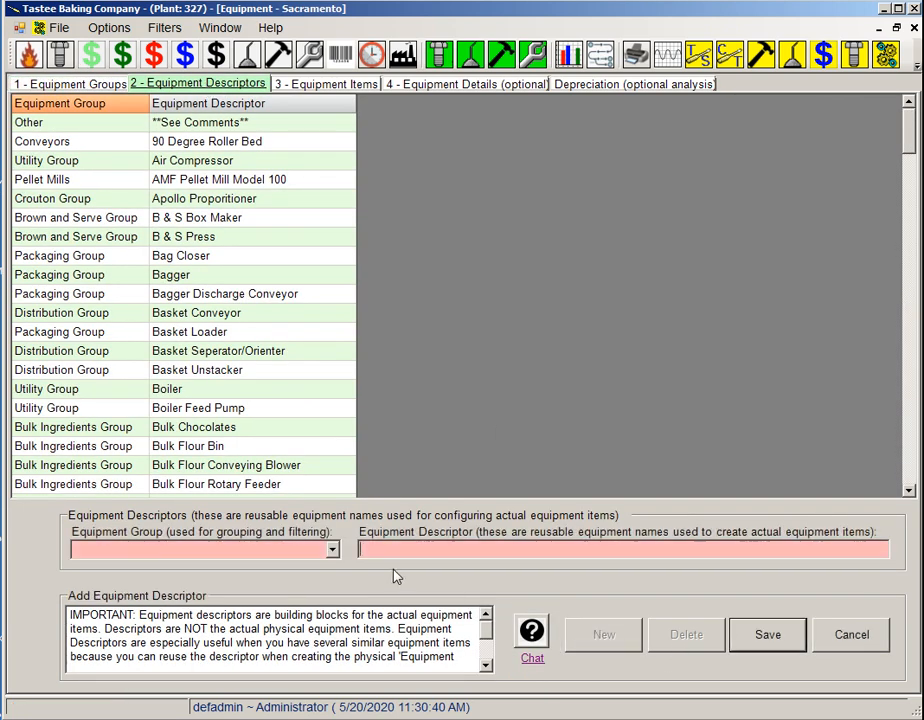
left_click(333, 550)
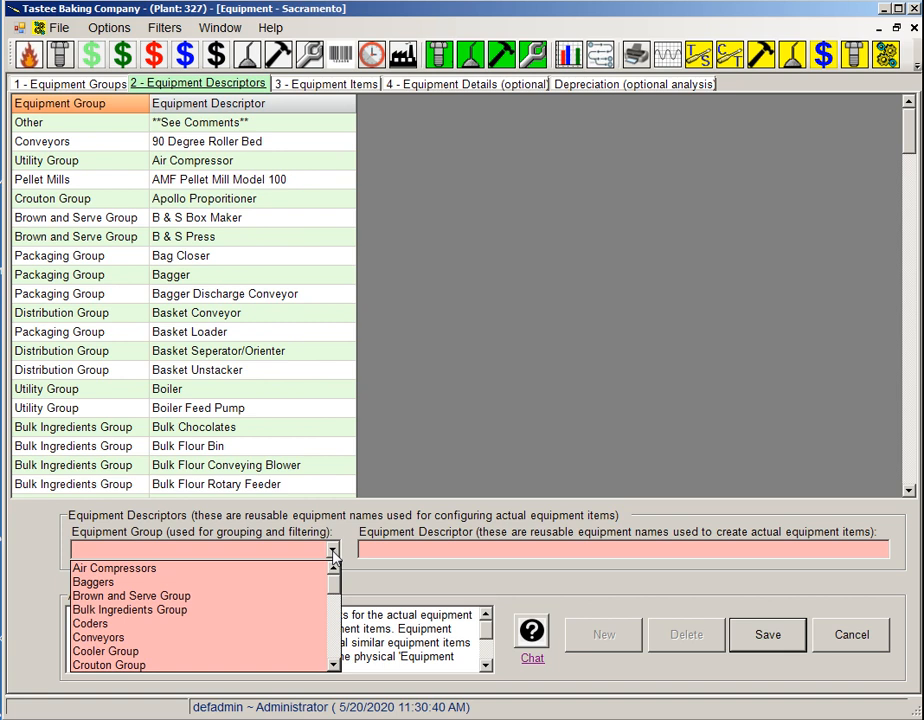
left_click(178, 569)
left_click(381, 551)
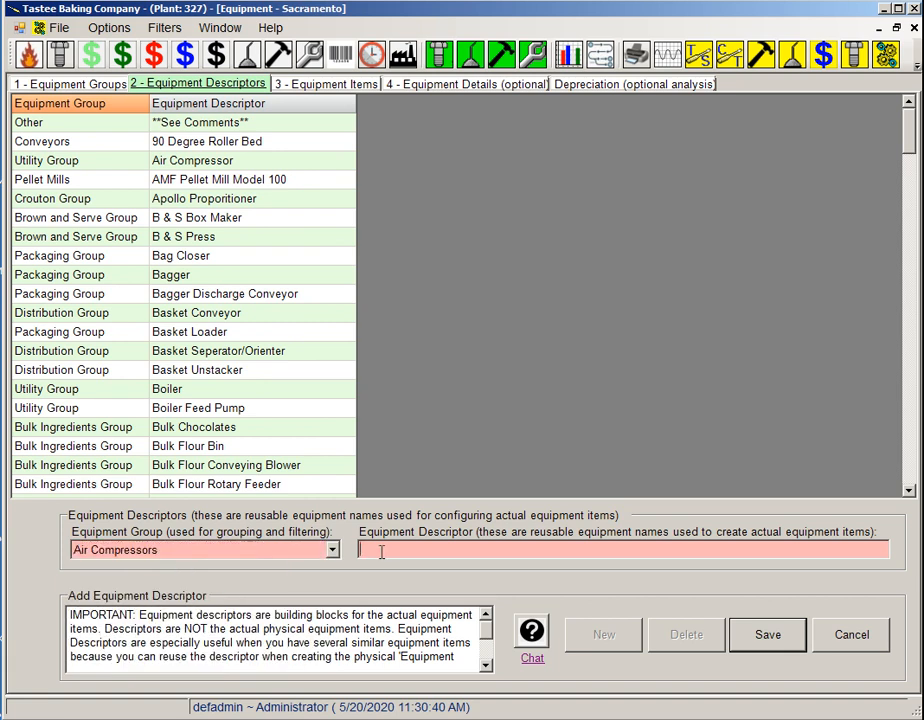
type("Sullair 50 HP")
left_click(768, 636)
Add and save another Air Compressors descriptor named "Sullair 100 HP".
left_click(608, 640)
type("Sullair 100 HP")
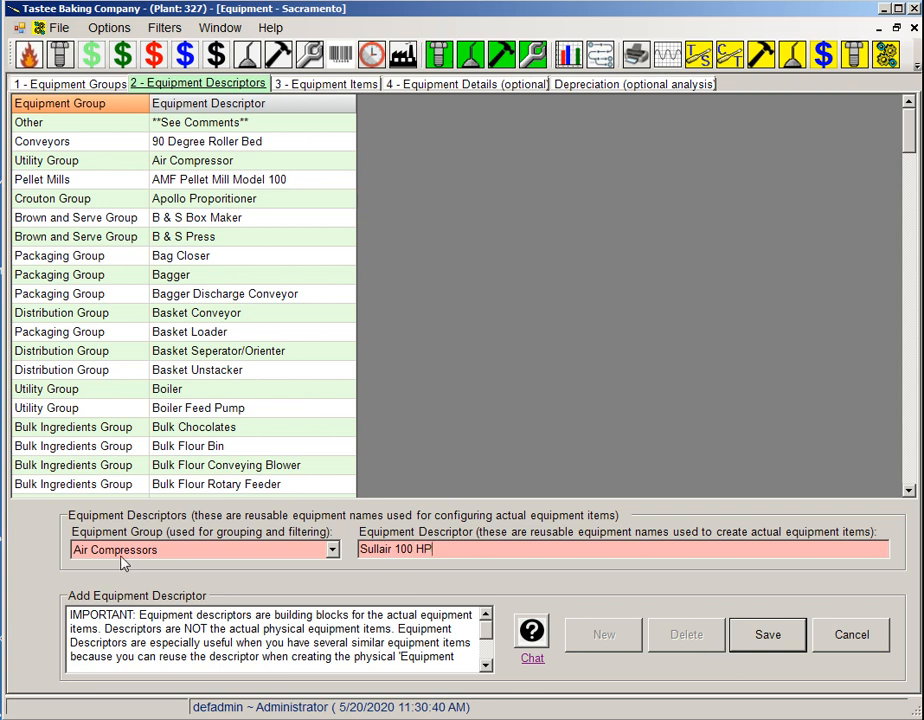
left_click(774, 638)
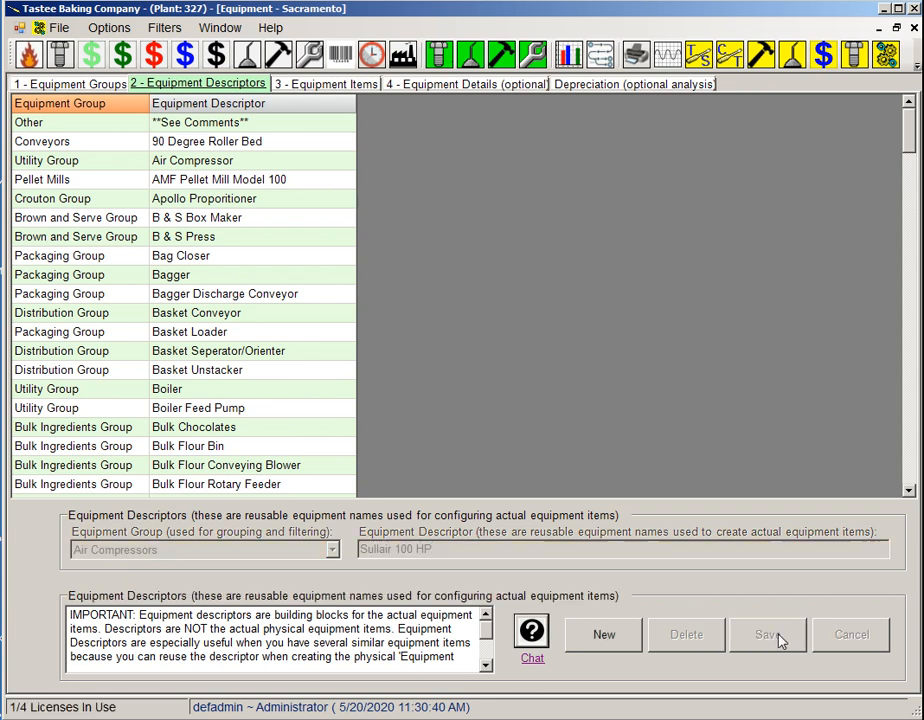
Sort the descriptors by equipment group and examine the Sullair 50 HP record without changing it.
left_click(45, 104)
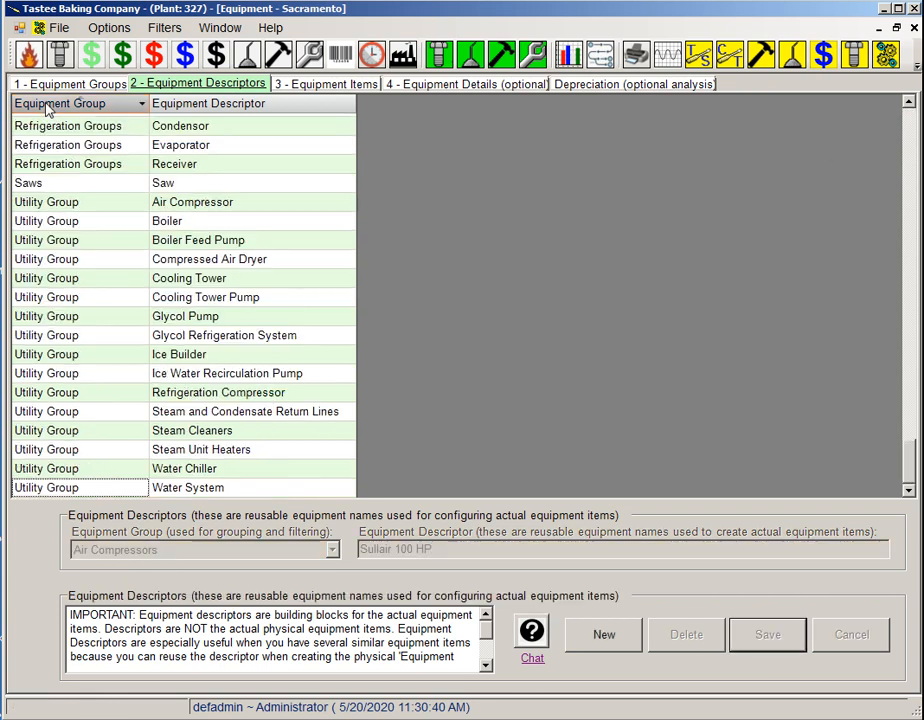
left_click_drag(908, 470, 898, 130)
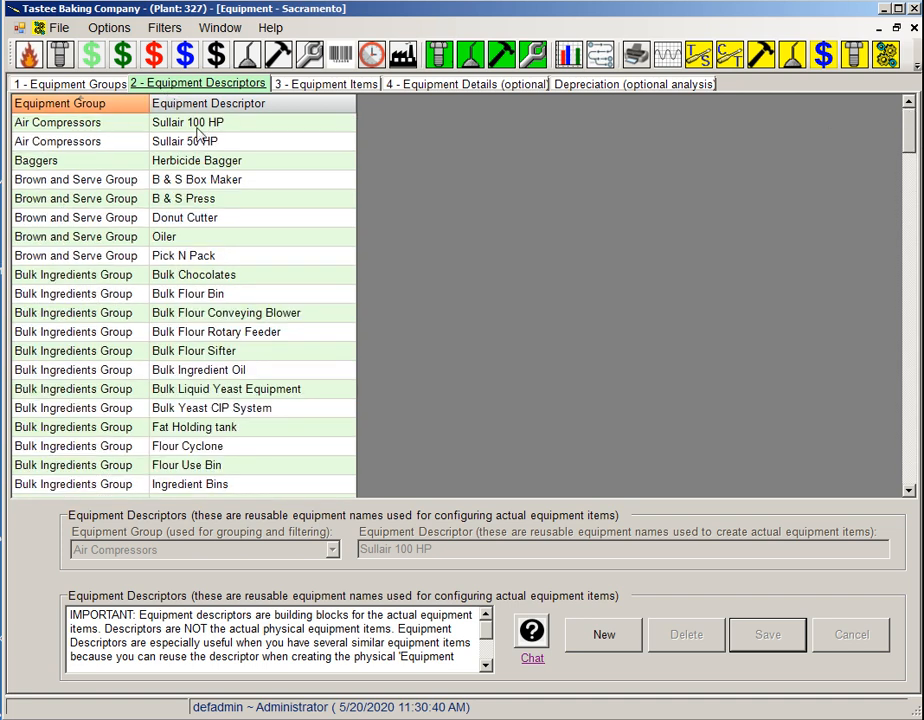
left_click(188, 144)
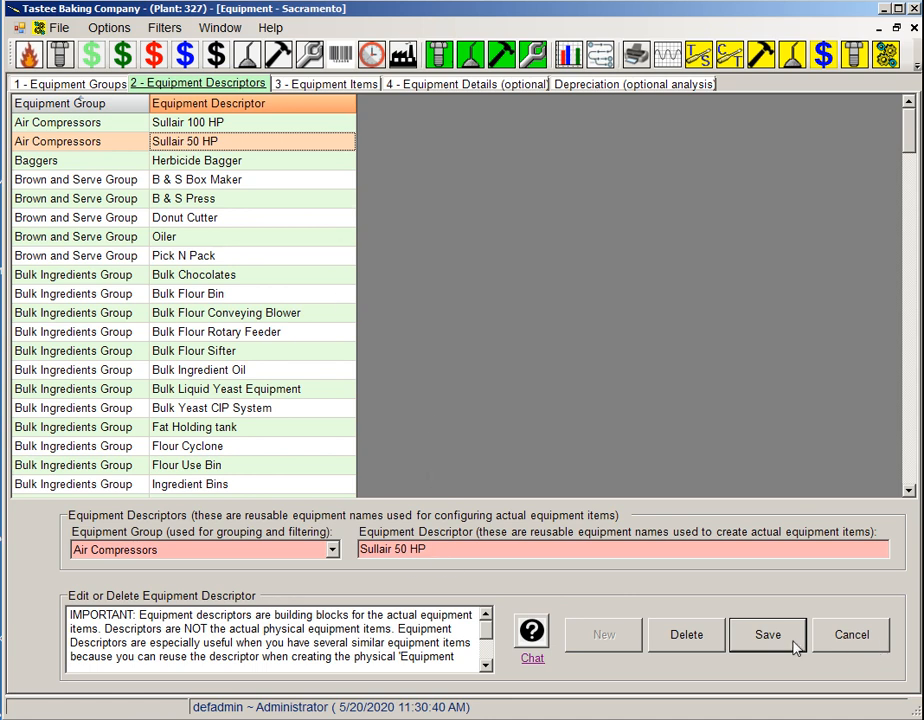
left_click(862, 650)
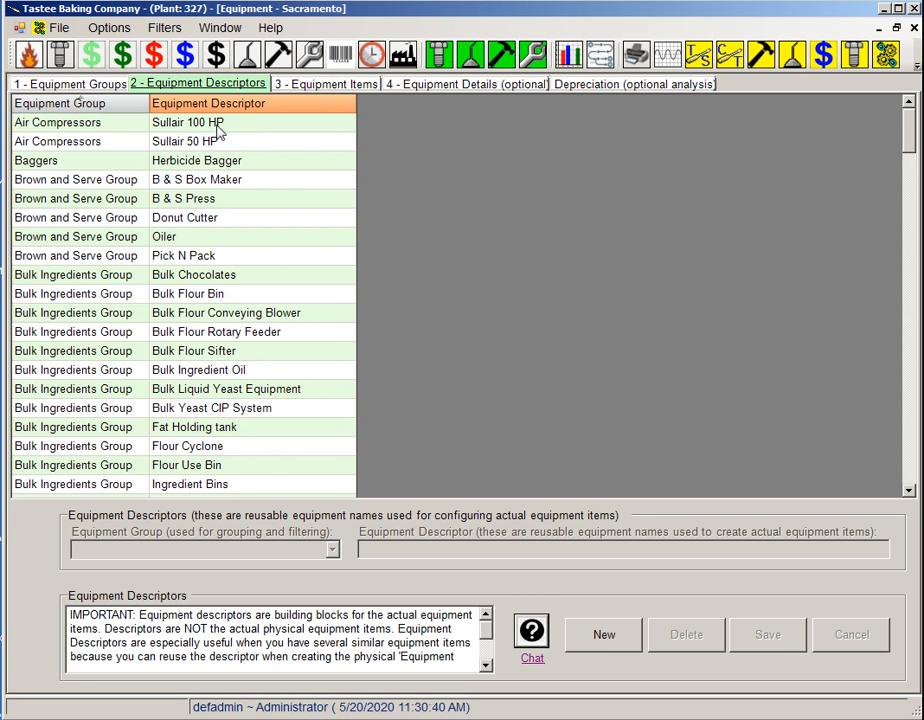
Start a new equipment item, limiting the descriptors to the Air Compressors group and choosing Sullair 50 HP.
left_click(332, 88)
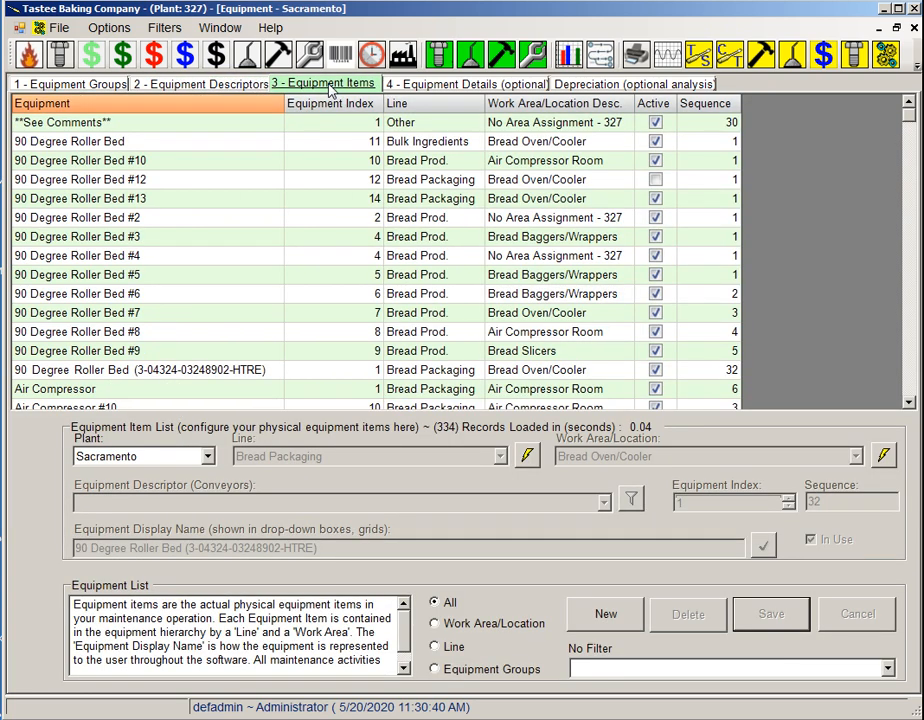
left_click(608, 616)
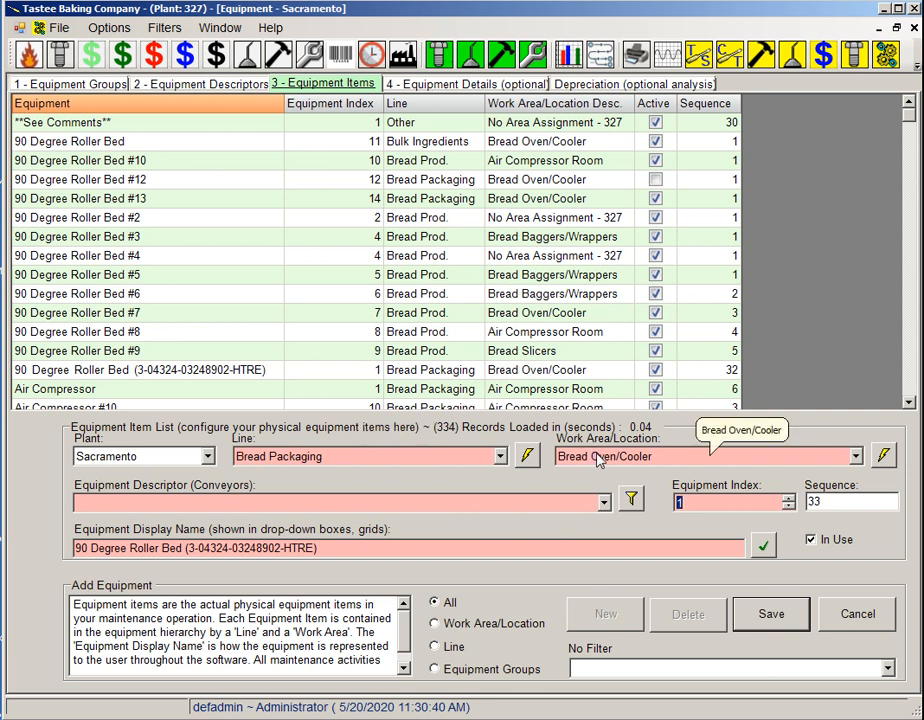
left_click(605, 503)
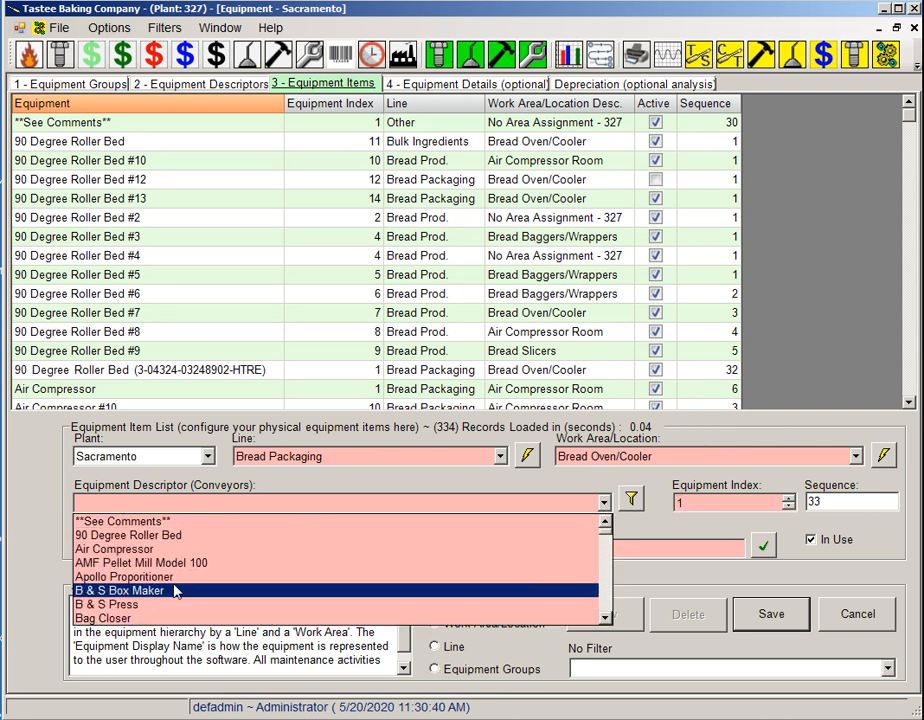
left_click(288, 485)
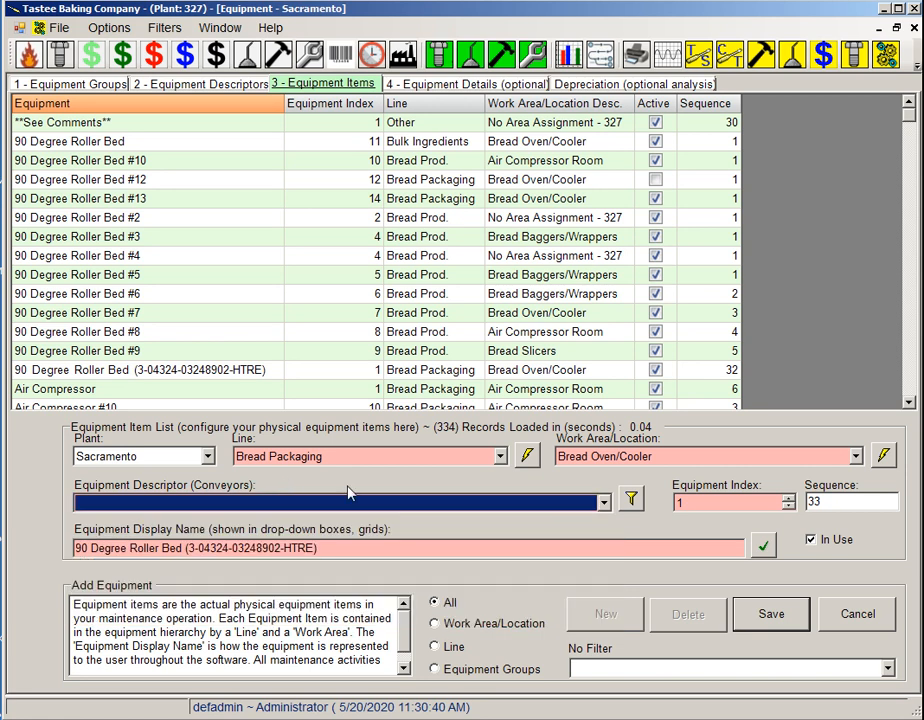
left_click(633, 499)
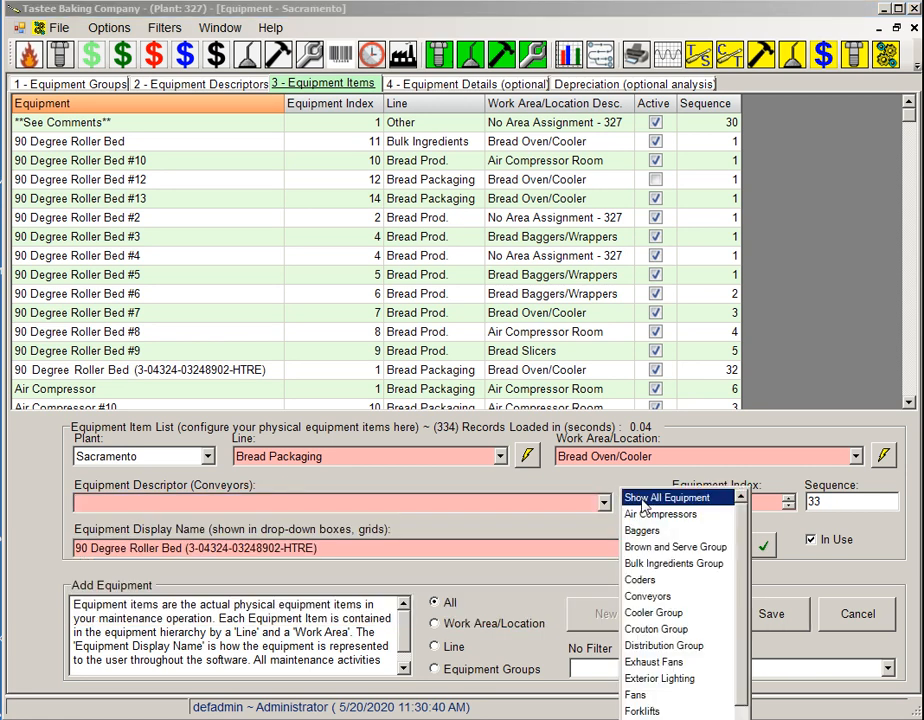
left_click(640, 515)
left_click(605, 504)
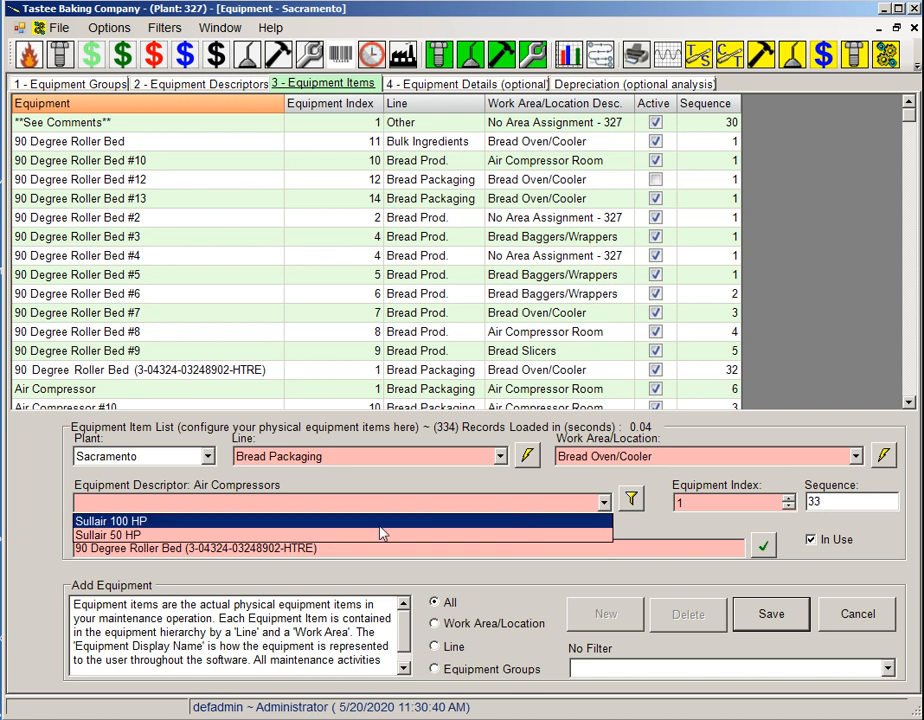
left_click(174, 536)
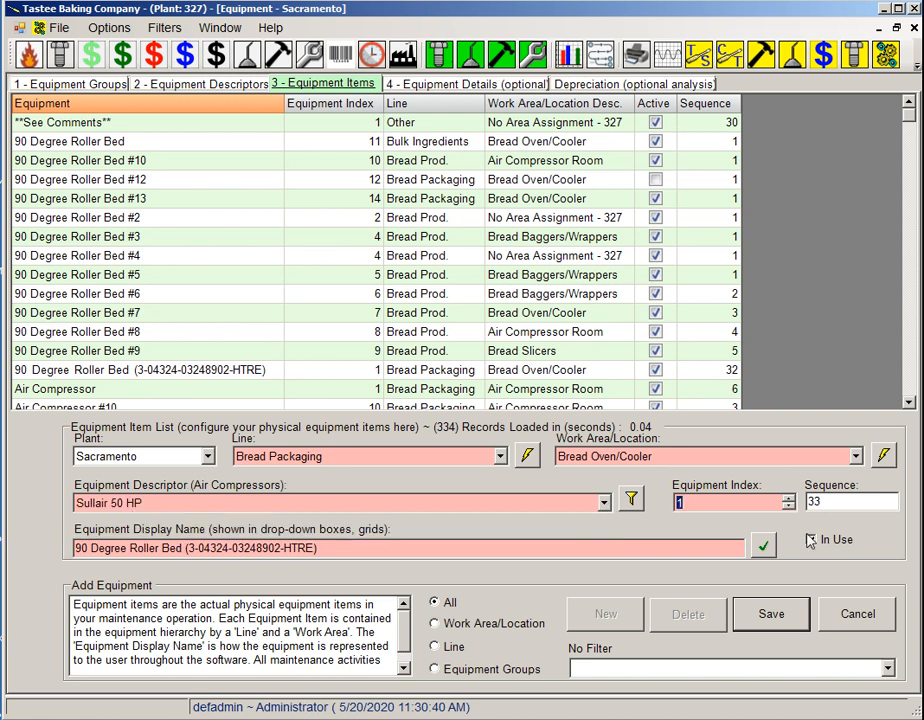
Save the item with index 1 as Sullair 50 HP #1 and save a second one as Sullair 50 HP #2.
left_click(789, 498)
left_click(789, 506)
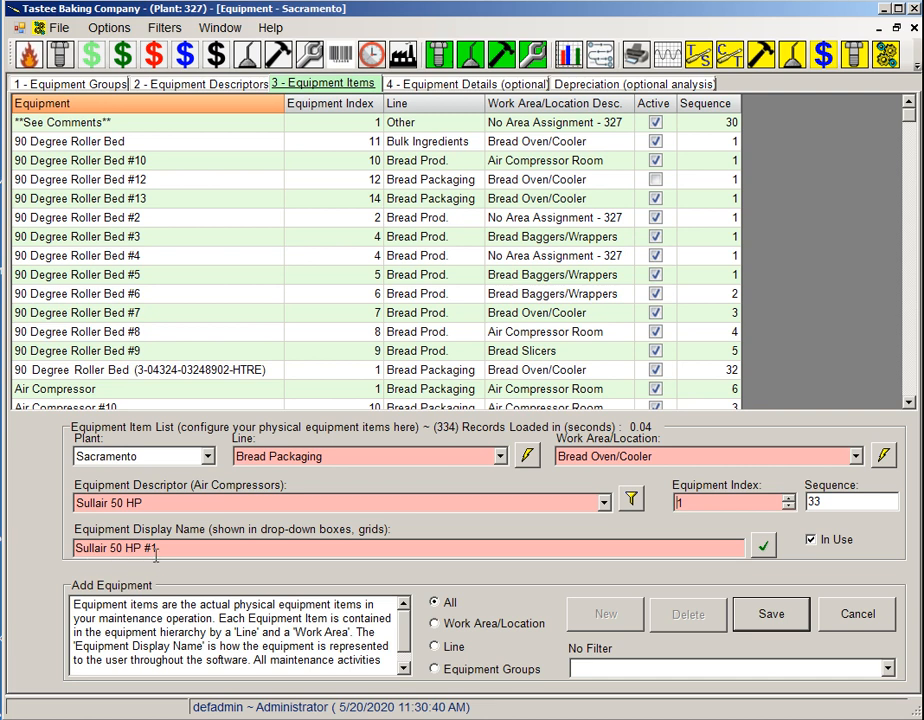
left_click(791, 622)
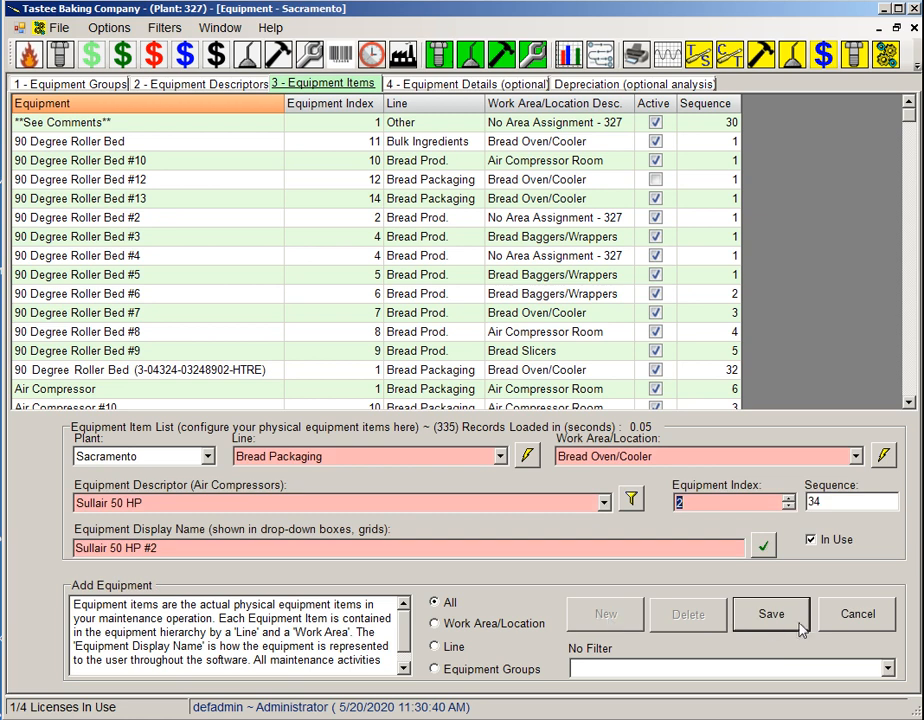
left_click(796, 622)
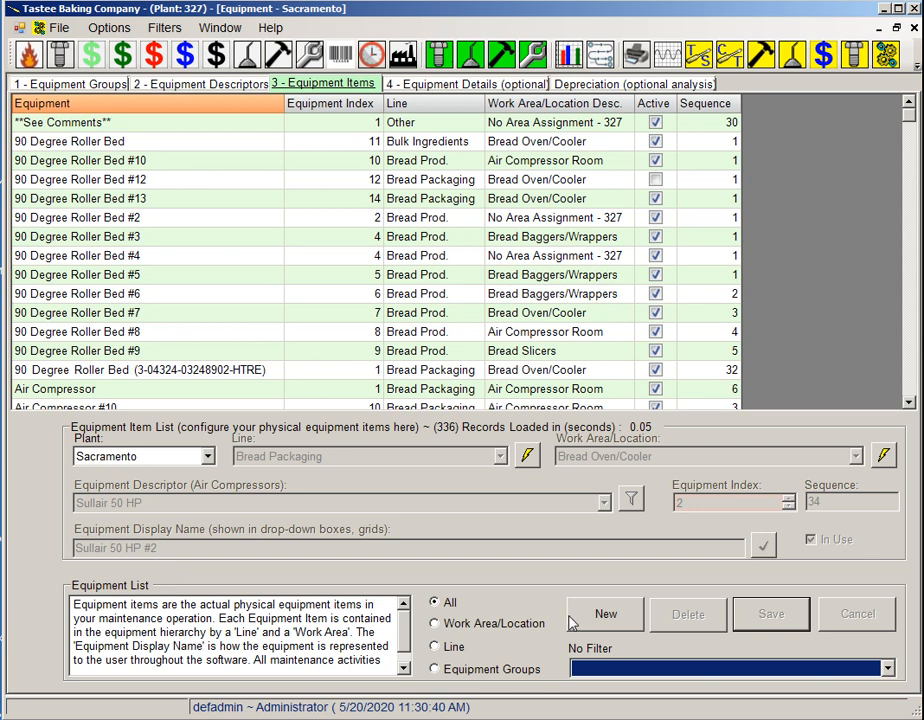
Add and save two more equipment items, Sullair 100 HP #1 and Sullair 100 HP #2, from the Sullair 100 HP descriptor.
left_click(606, 618)
left_click(604, 502)
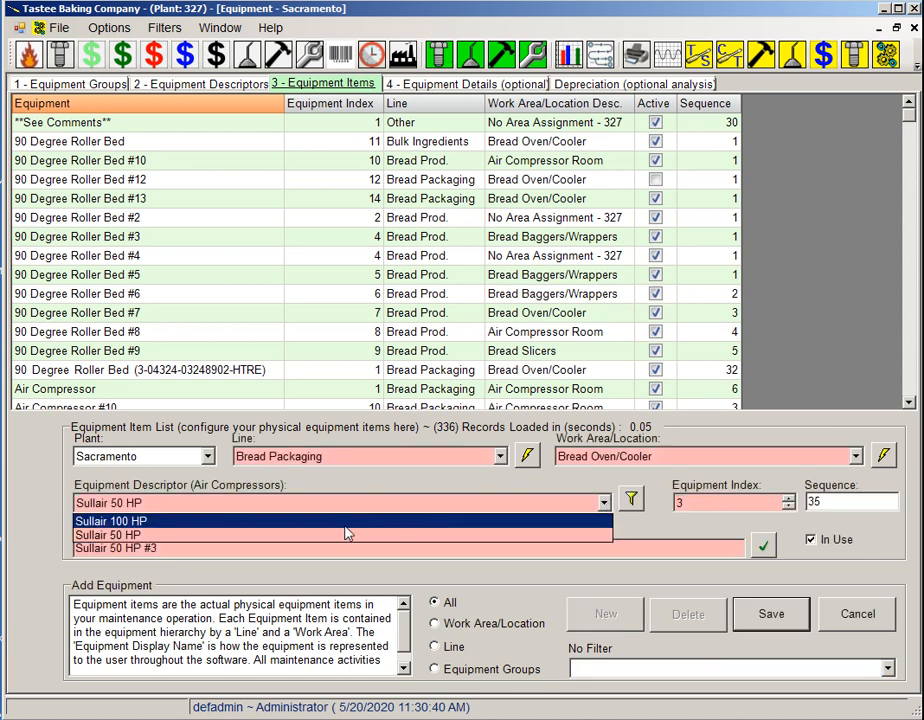
left_click(255, 522)
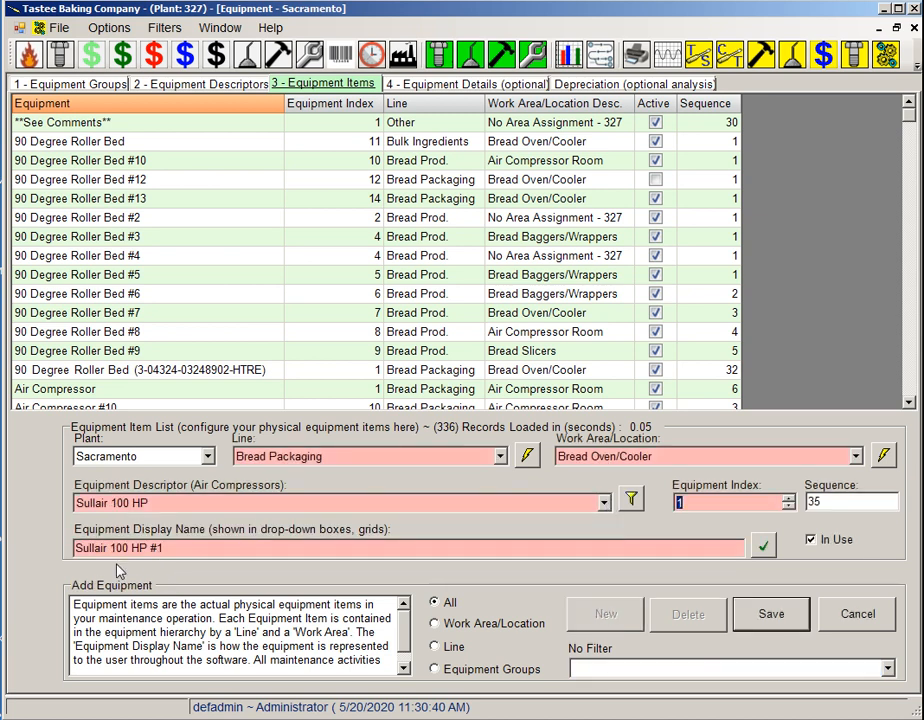
left_click(777, 618)
left_click(634, 626)
left_click(771, 620)
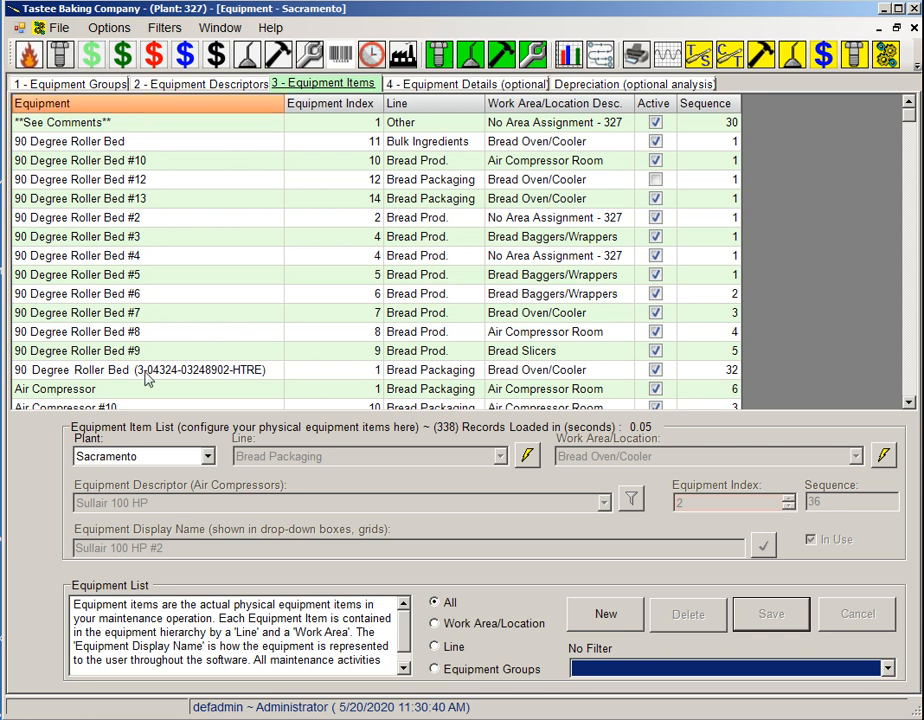
Filter the equipment items to the Air Compressors group and save Sullair 100 HP #2 with its line set to Other.
left_click(435, 670)
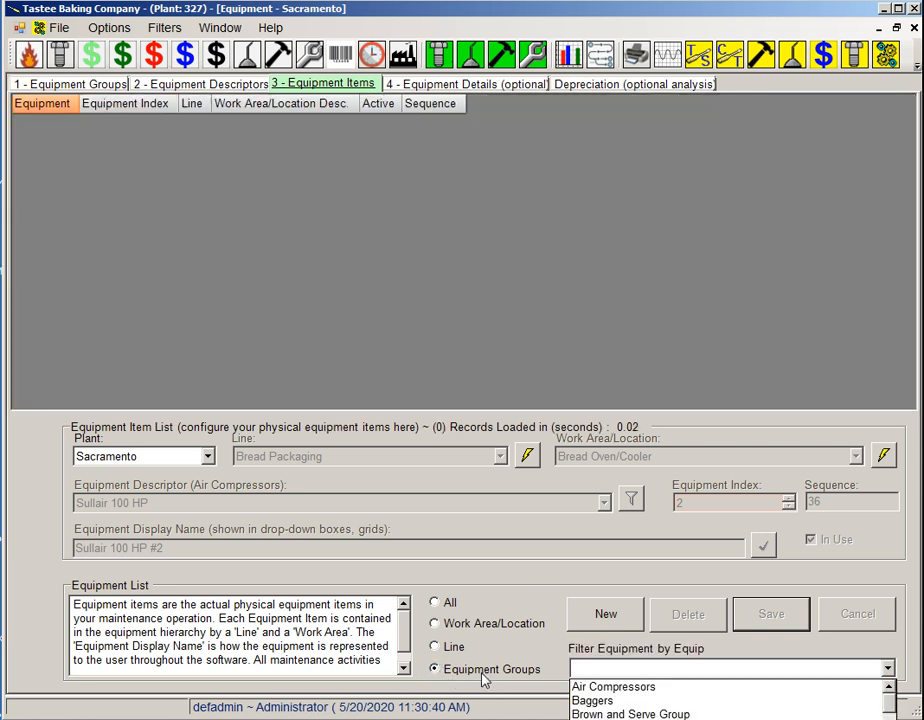
left_click(618, 689)
left_click(263, 144)
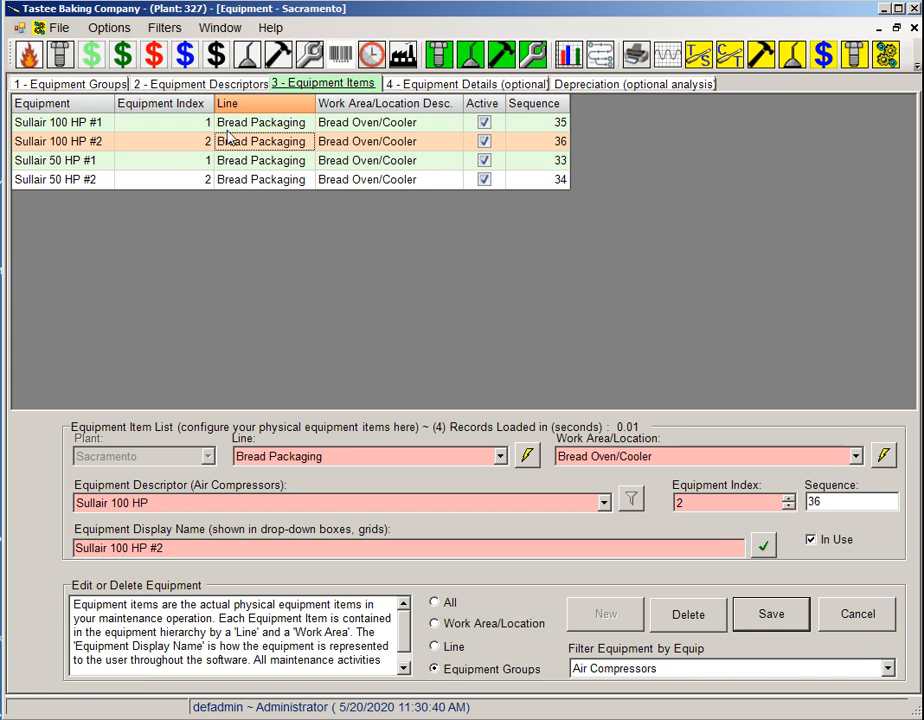
left_click(500, 457)
scroll(503, 530, "down", 3)
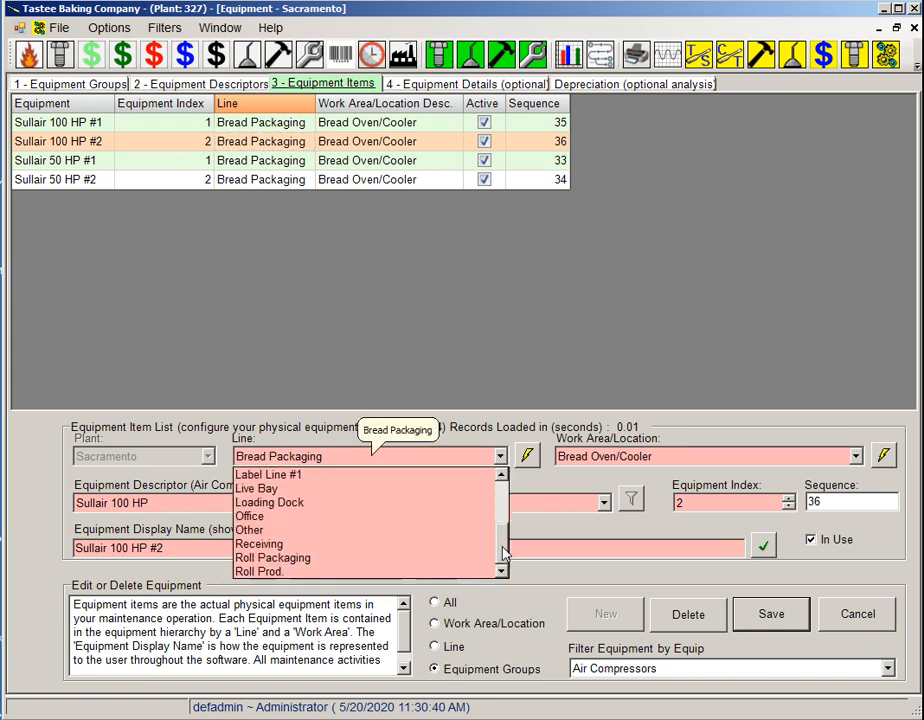
left_click(292, 537)
left_click(771, 614)
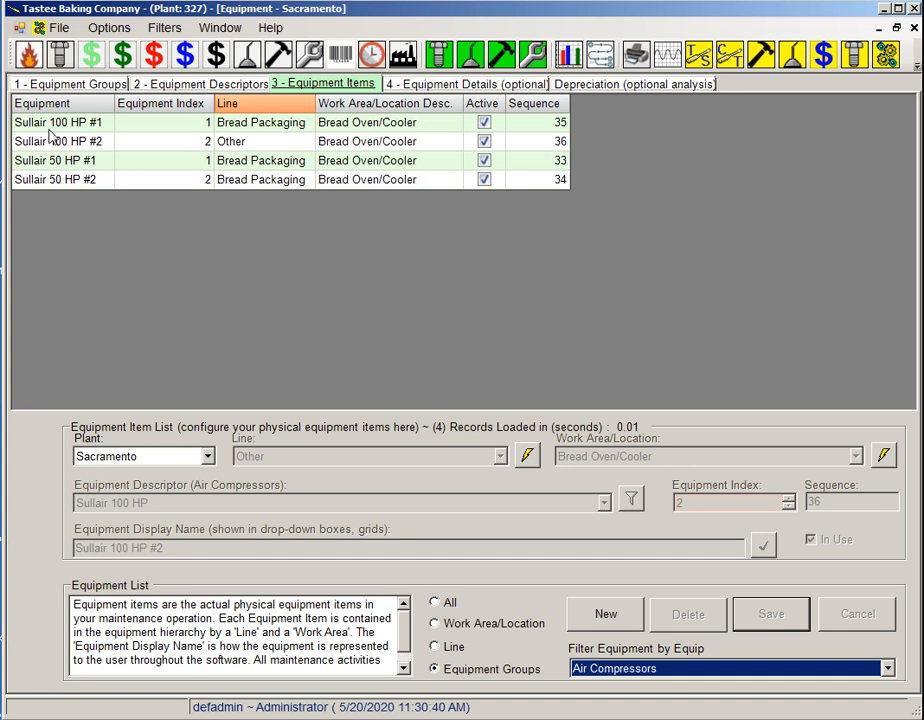
Compare the equipment descriptors with the equipment items and close the Equipment window.
left_click(237, 85)
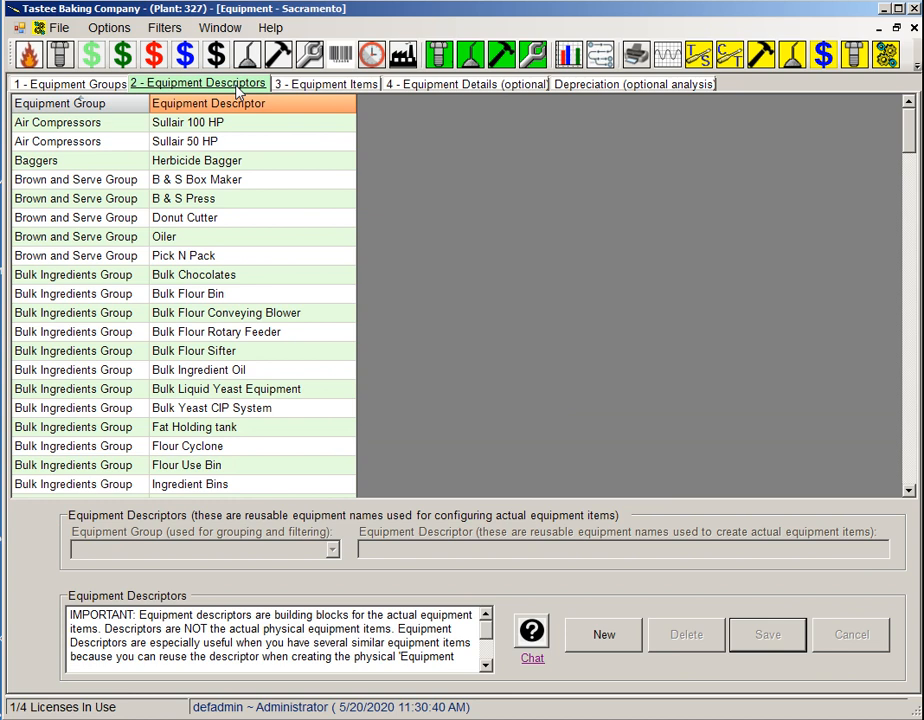
left_click(305, 86)
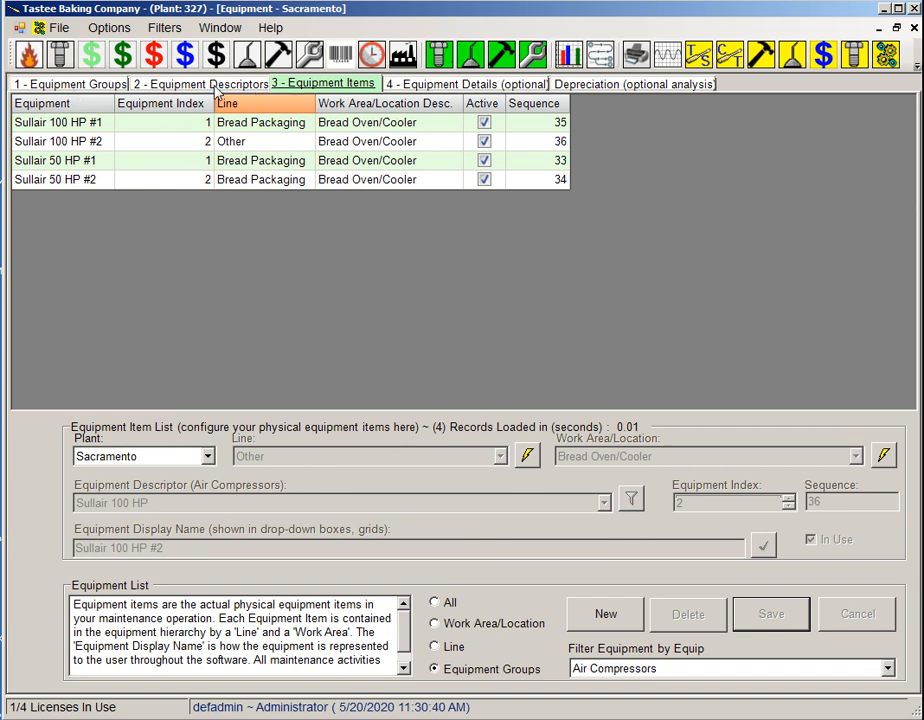
left_click(912, 28)
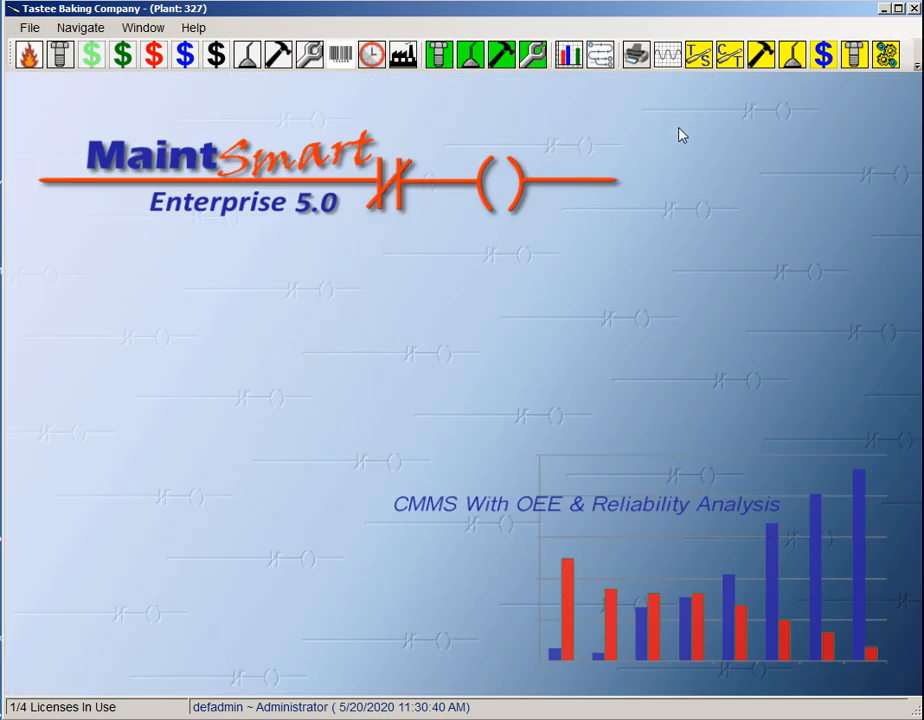
Start a new work order in Work Orders/Work Requests for Sullair 100 HP #1, found through the Air Compressors equipment filter.
left_click(313, 64)
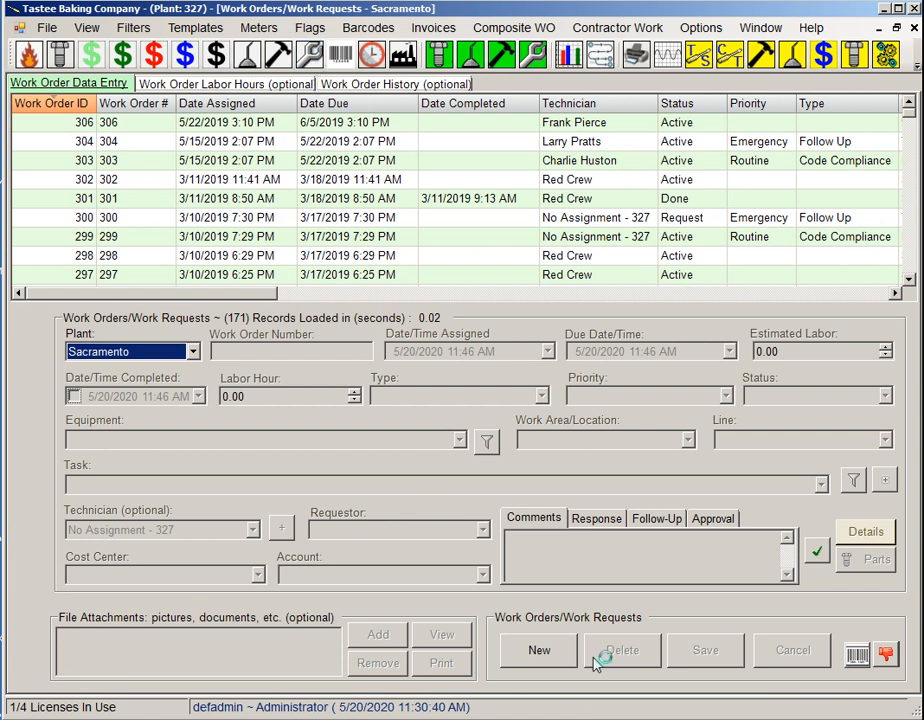
left_click(545, 650)
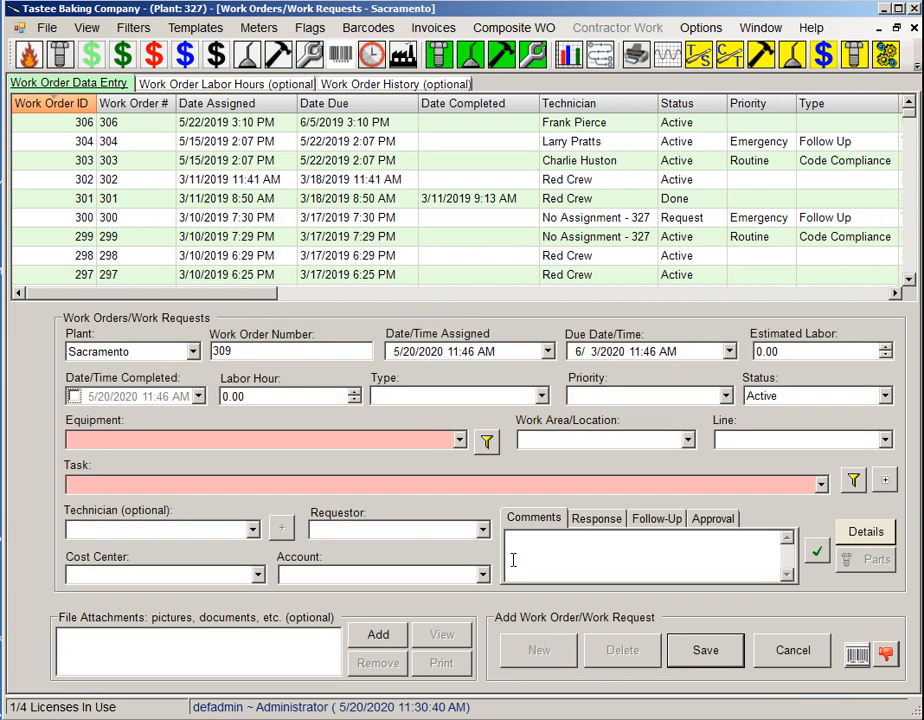
left_click(487, 442)
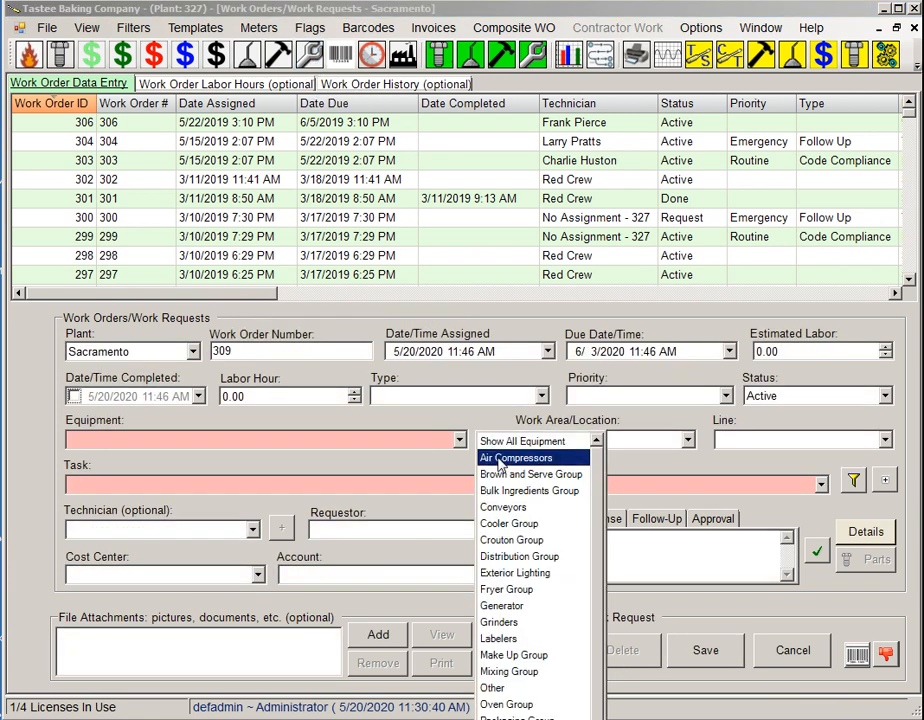
left_click(496, 458)
left_click(460, 440)
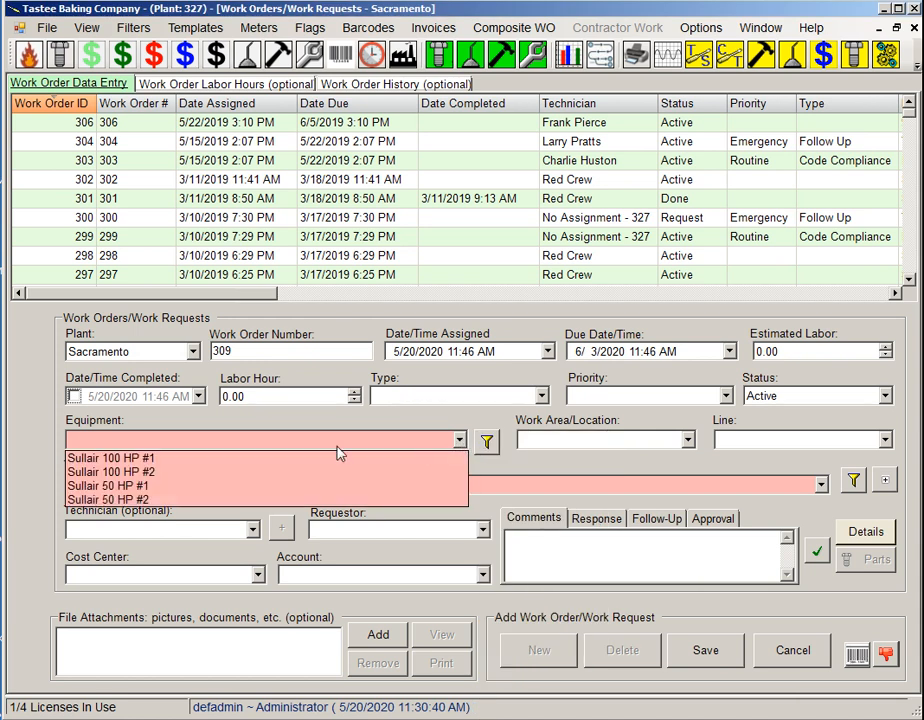
left_click(160, 458)
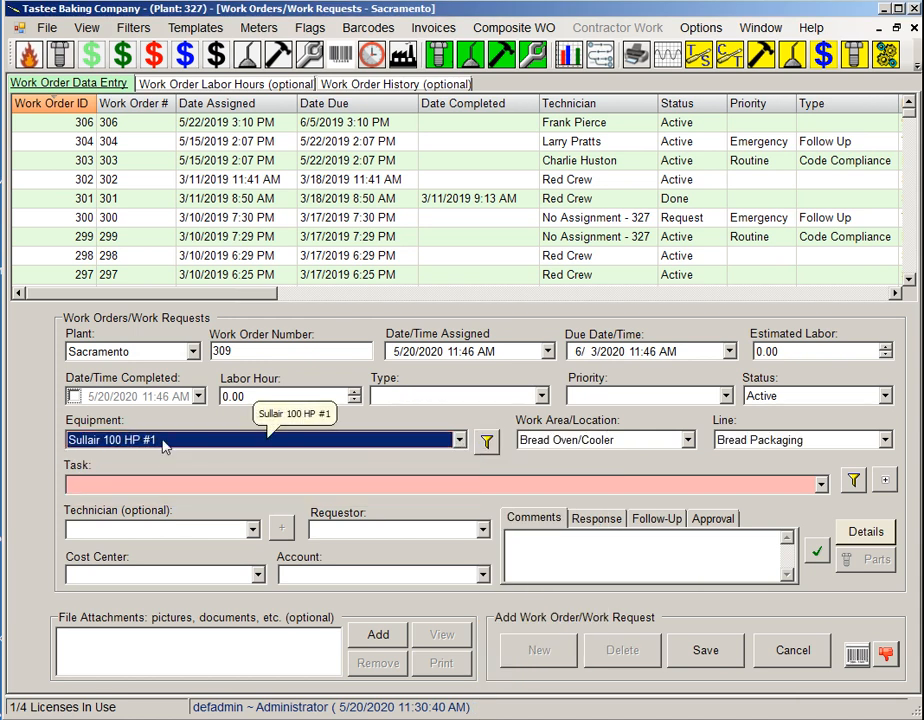
Filter the work order's tasks to Calibration Tasks, assign Calibrate Gauge(s), and save the work order.
left_click(853, 480)
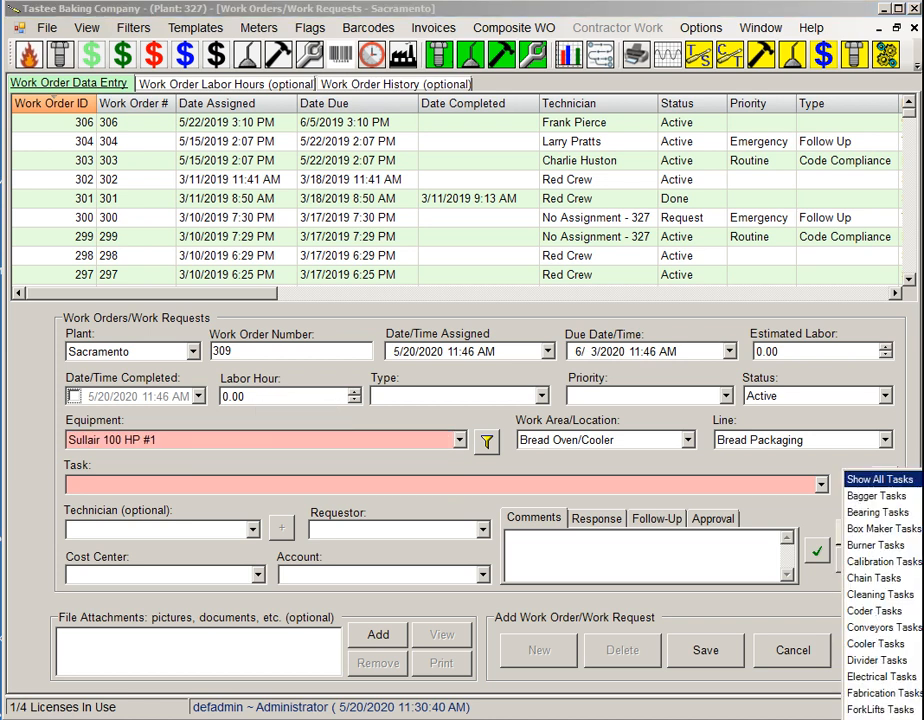
left_click(906, 563)
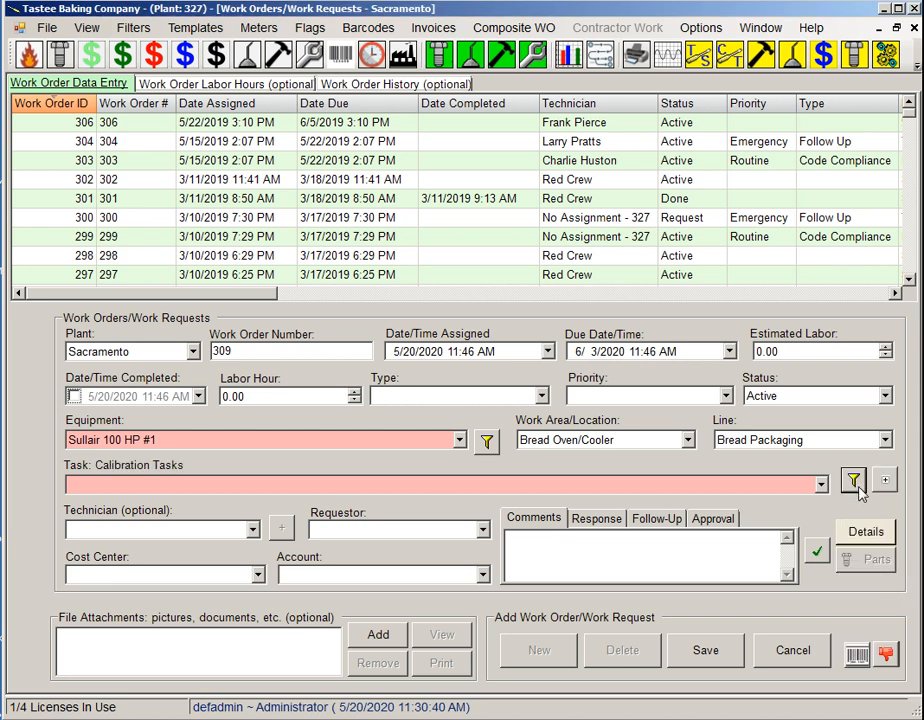
left_click(821, 484)
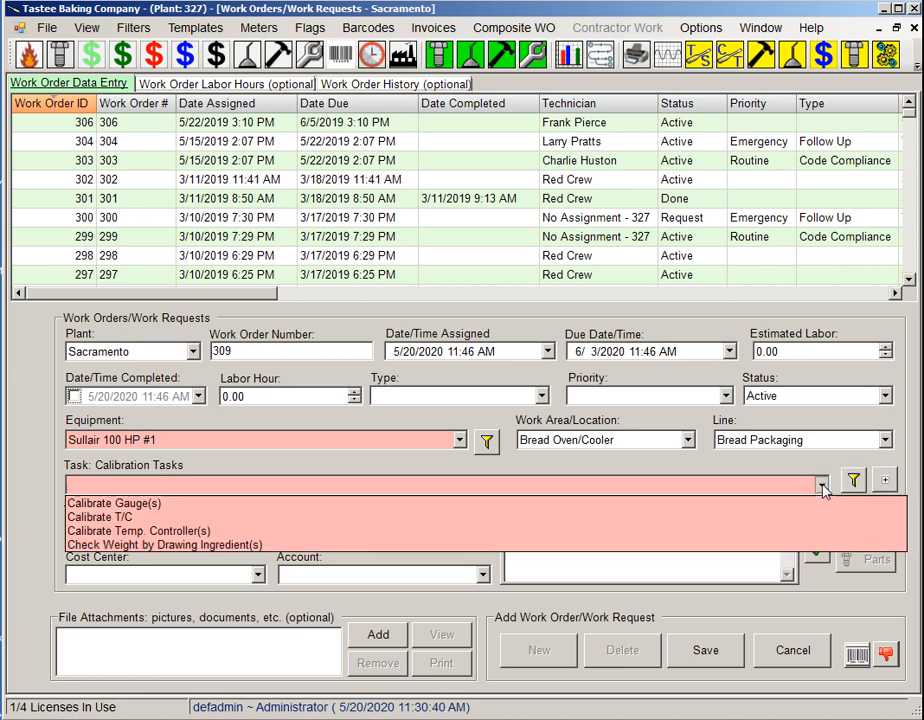
left_click(131, 507)
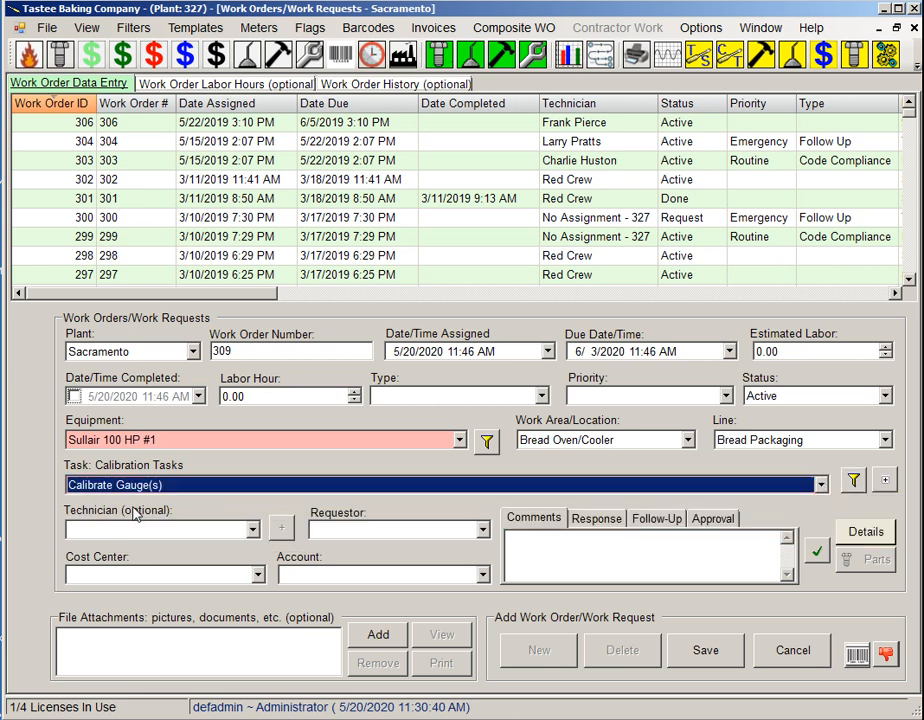
left_click(705, 650)
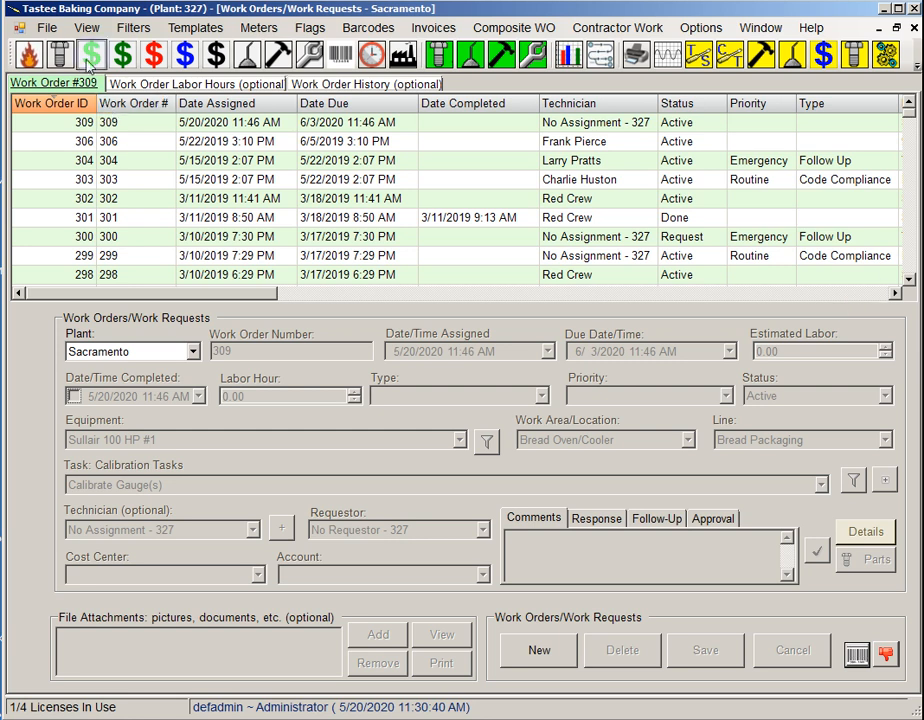
Turn off the use of saved column settings for the work order grid.
left_click(86, 27)
mouse_move(113, 103)
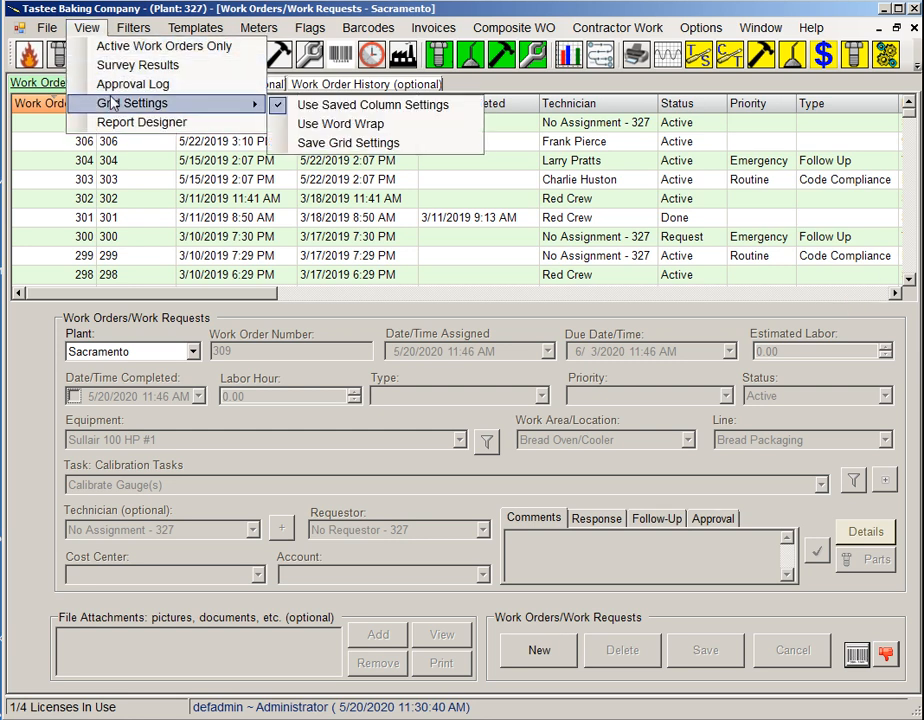
left_click(280, 104)
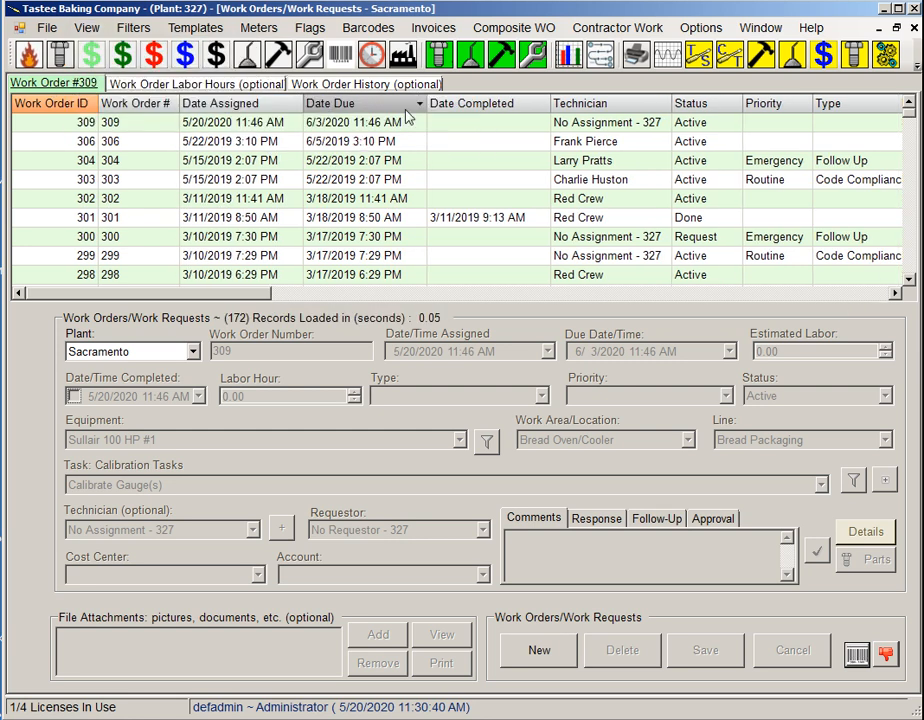
Examine the equipment entry of the Sullair 100 HP #1 work order, then close Work Orders and discard the open transaction.
left_click(896, 292)
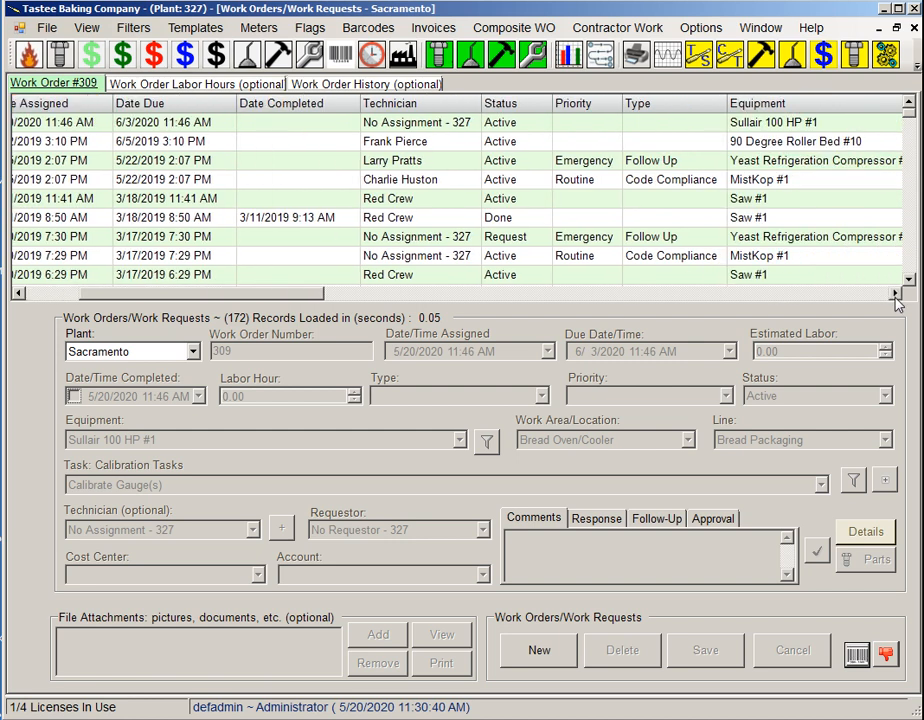
left_click(896, 293)
left_click(682, 123)
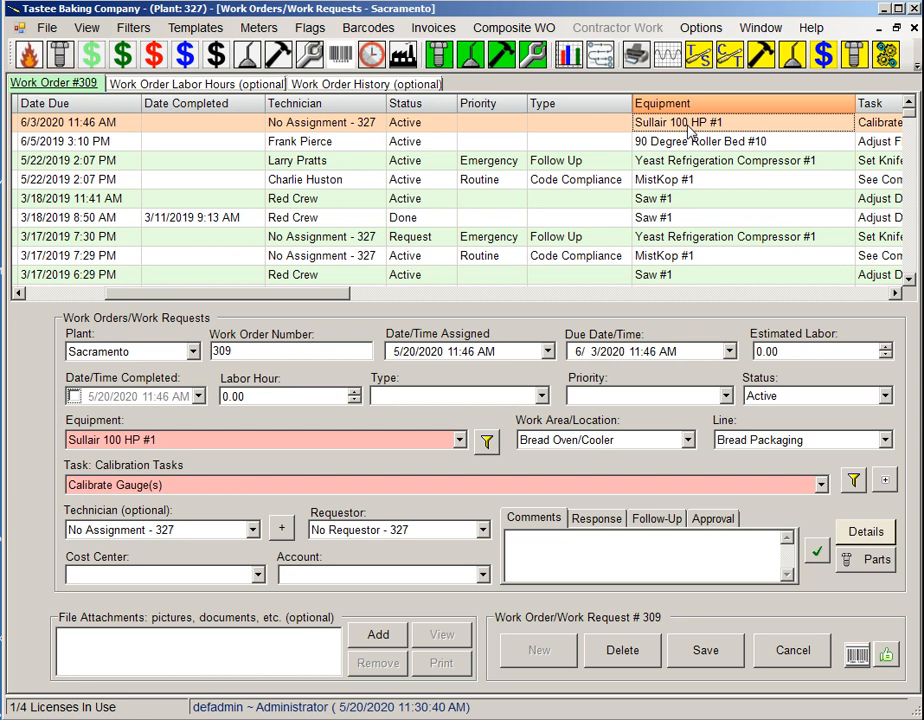
left_click(913, 30)
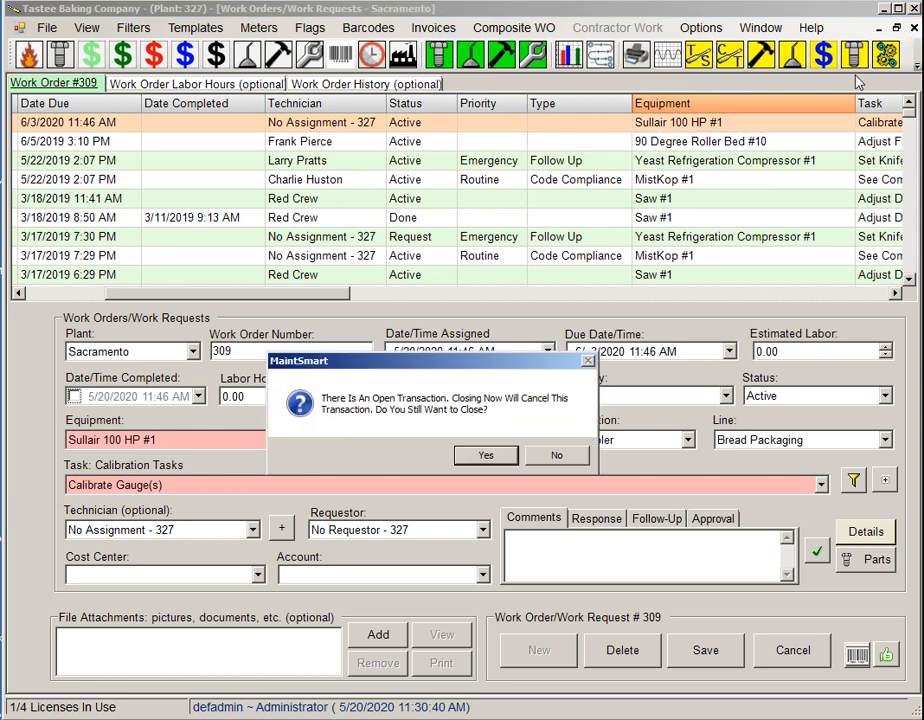
left_click(484, 453)
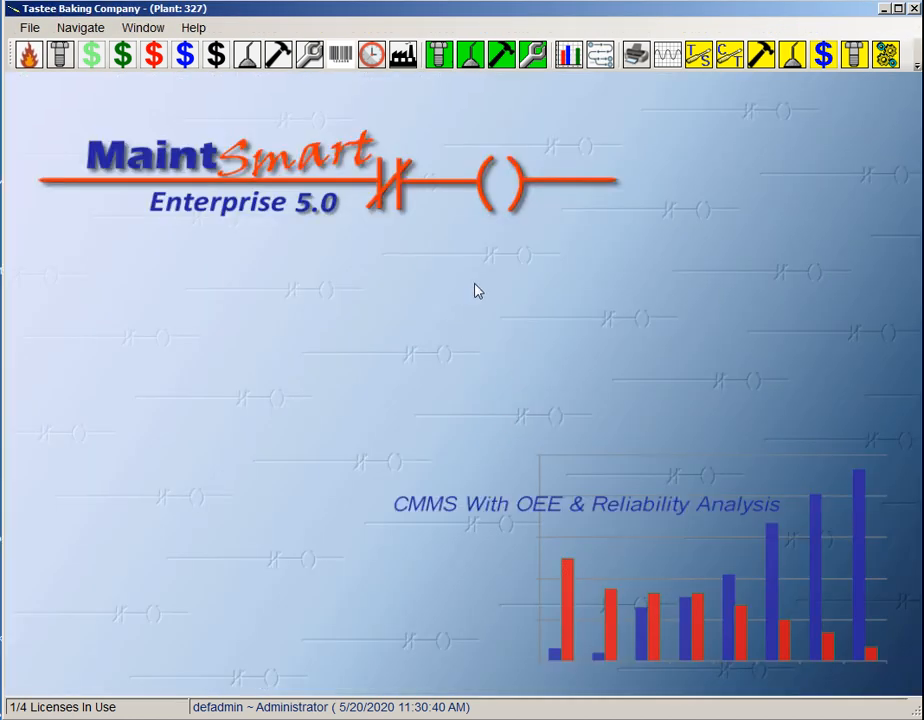